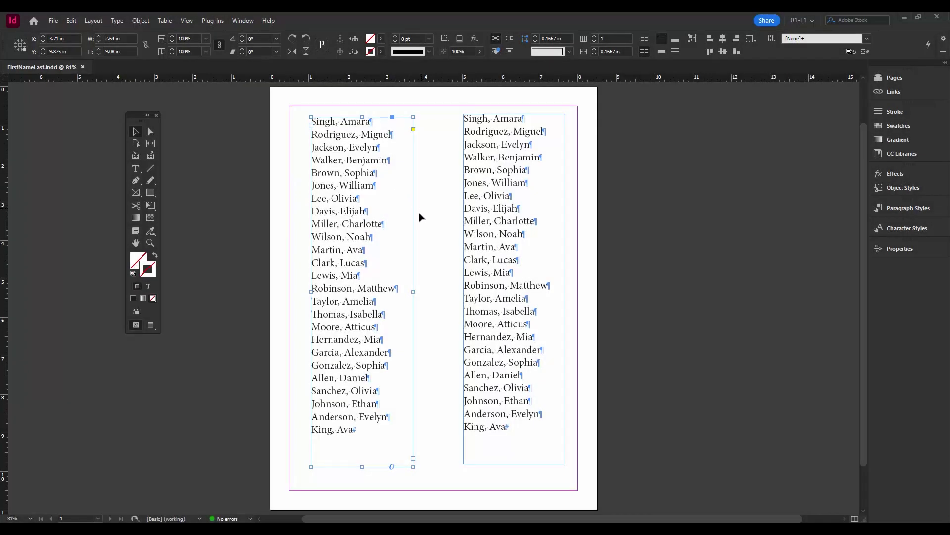
# Step: Zoom in on the name columns, fit the page back with Ctrl+0, and enter the left frame's text
pyautogui.moveTo(292, 106); pyautogui.dragTo(437, 290)
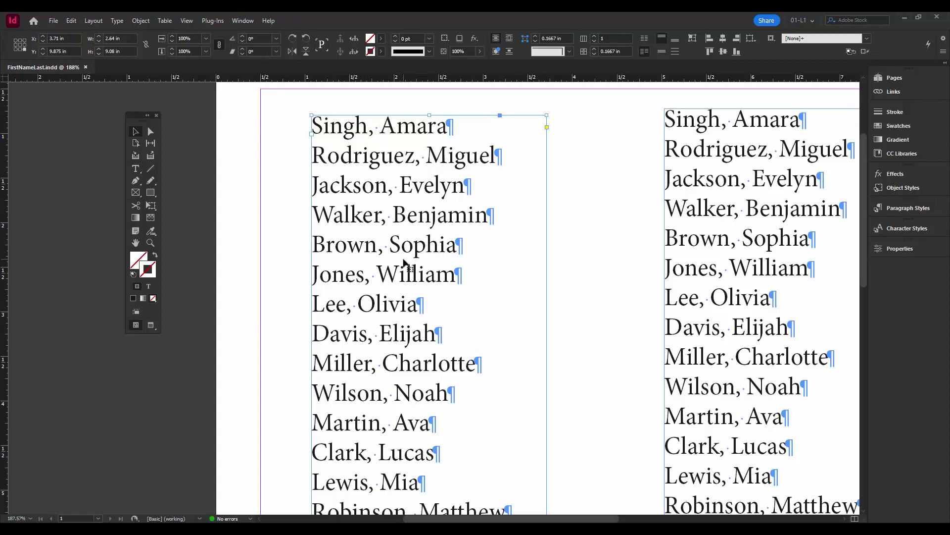
pyautogui.hotkey('ctrl', '0')
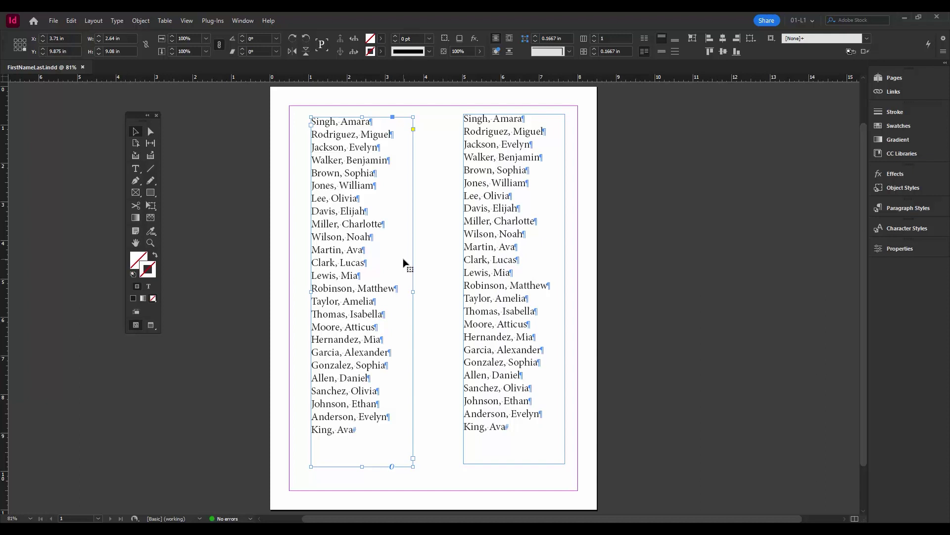
pyautogui.doubleClick(331, 124)
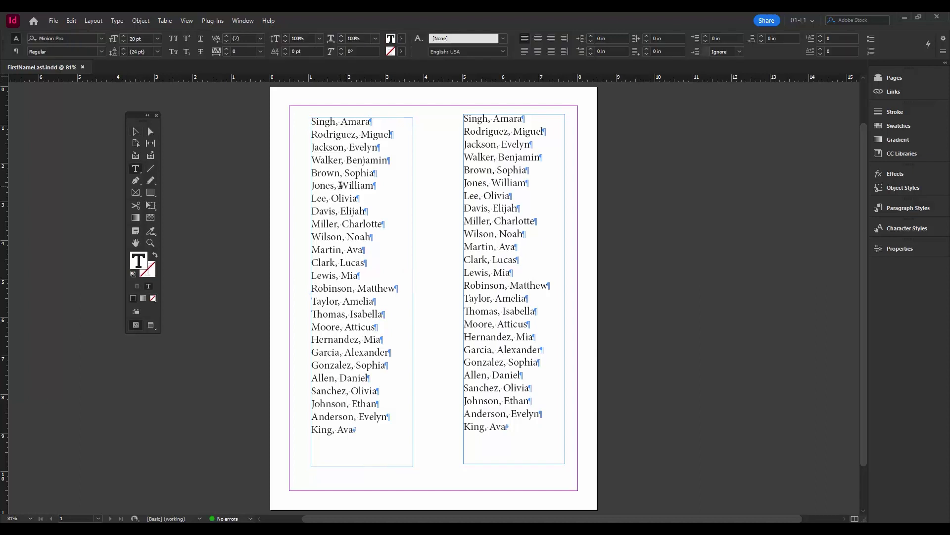
# Step: Select every name in the left frame and bring up the Scripts panel
pyautogui.hotkey('ctrl', 'a')
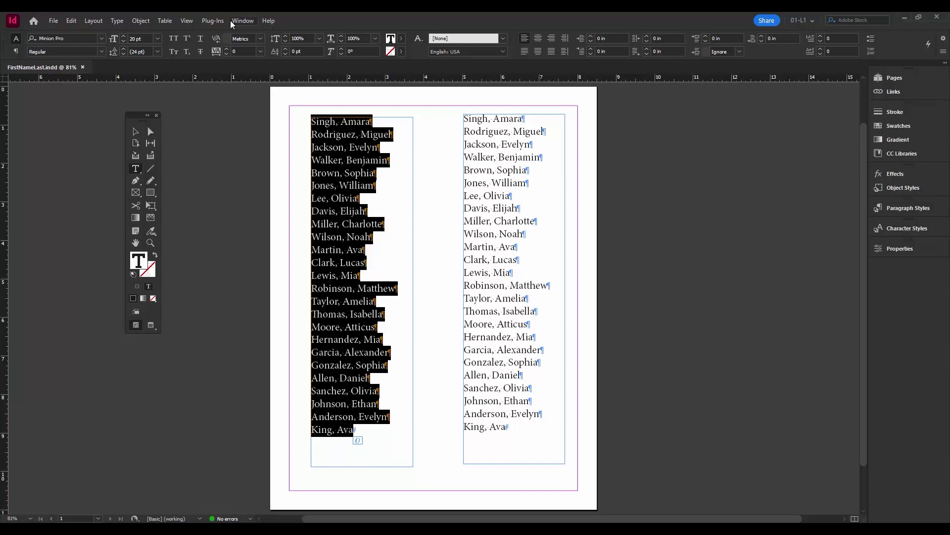
pyautogui.click(248, 23)
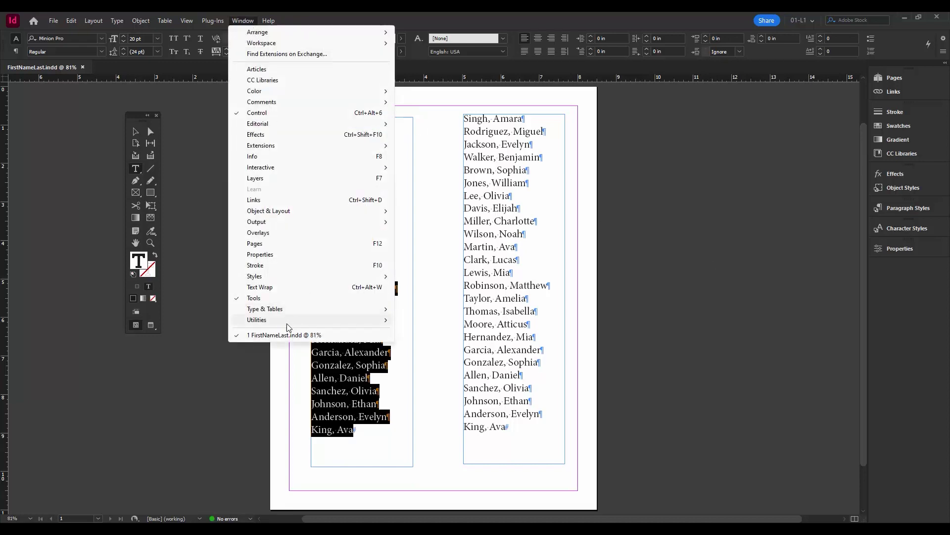
pyautogui.moveTo(288, 321)
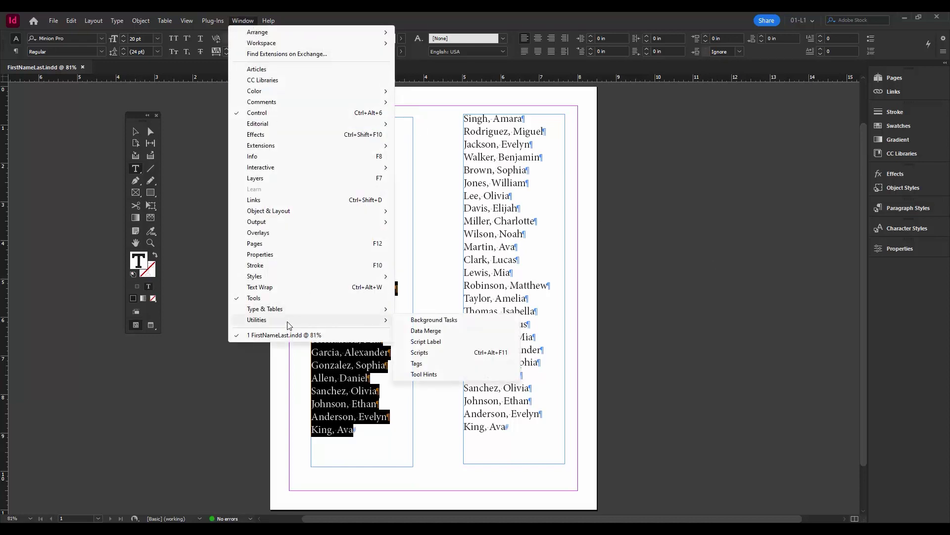
pyautogui.press('super+plus')
pyautogui.click(439, 356)
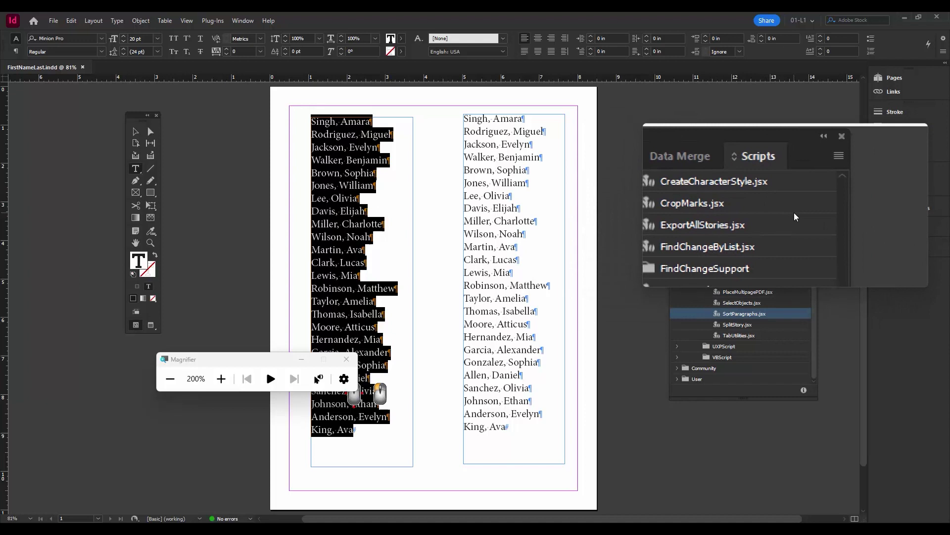
pyautogui.press('super+Escape')
# Step: Scroll the JavaScript samples list and select SortParagraphs.jsx
pyautogui.moveTo(812, 275); pyautogui.dragTo(812, 198)
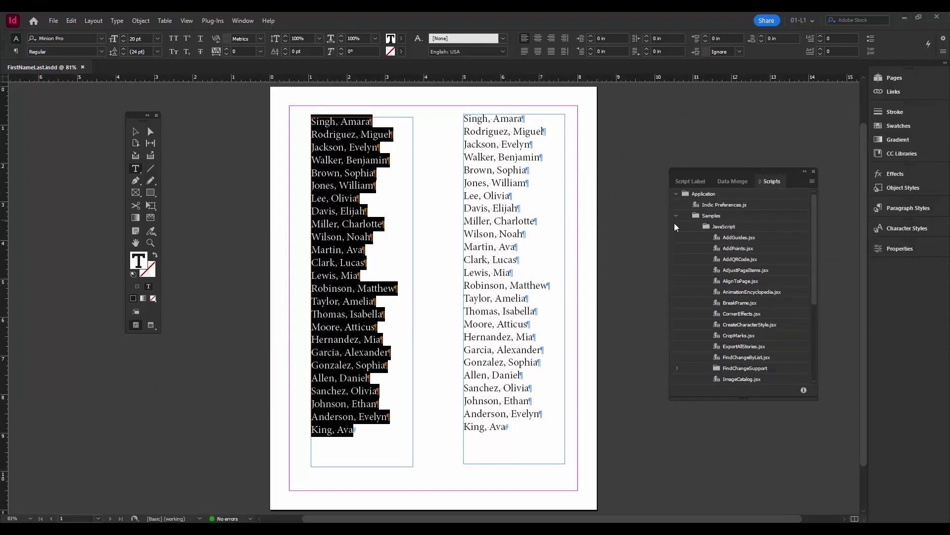
pyautogui.press('super+plus')
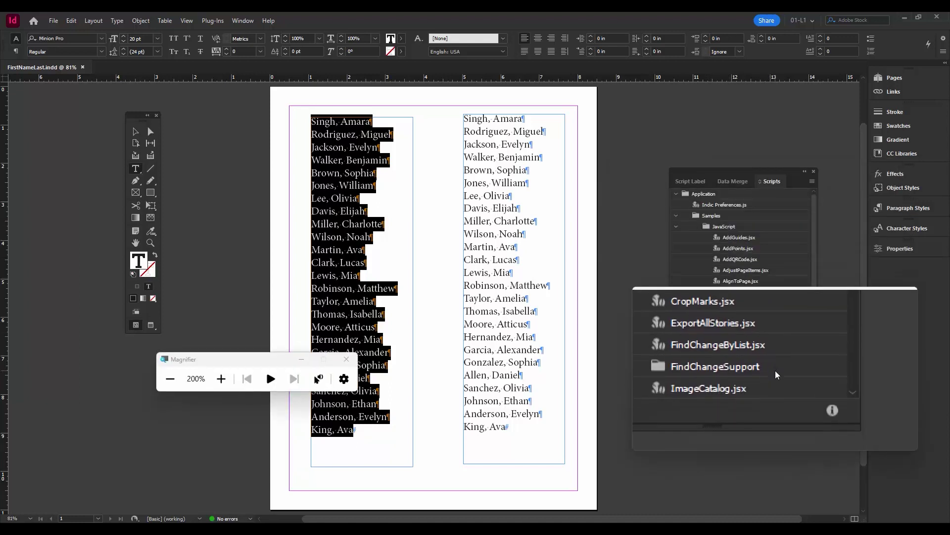
pyautogui.scroll(-2, 770, 364)
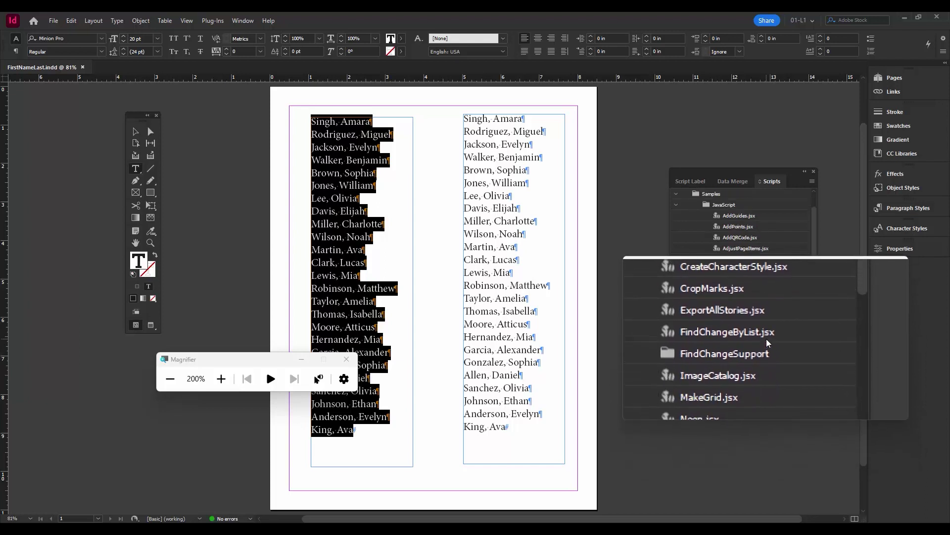
pyautogui.scroll(-3, 768, 341)
pyautogui.scroll(-3, 777, 368)
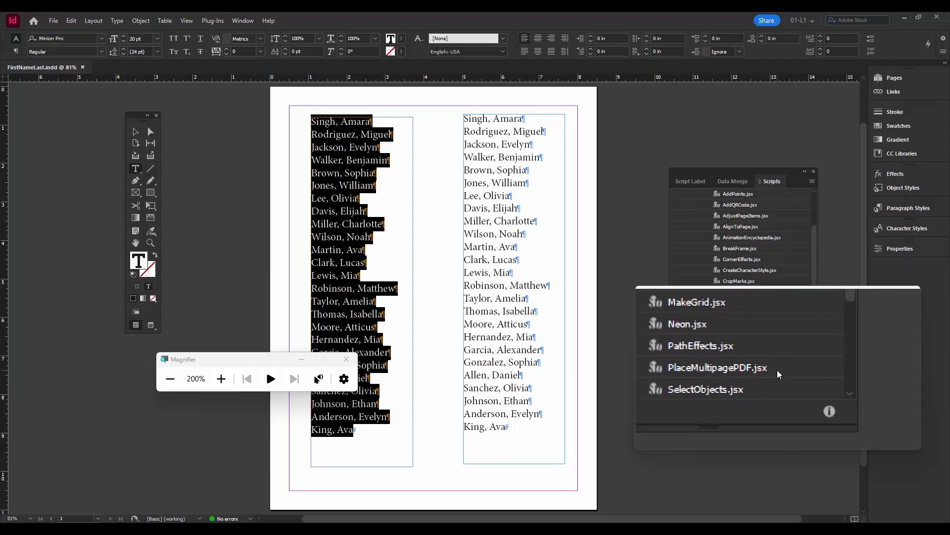
pyautogui.click(760, 384)
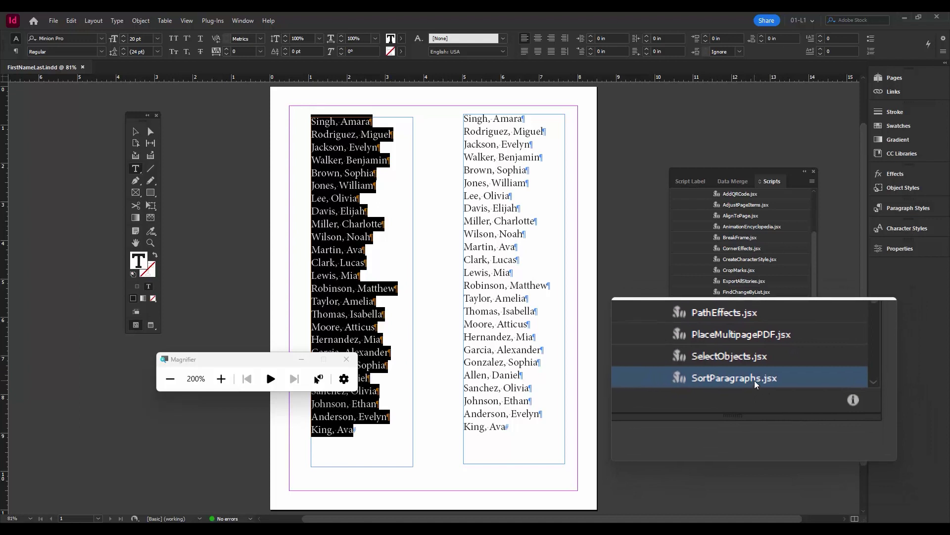
# Step: Run SortParagraphs.jsx on the selected names and confirm the alphabetical sort
pyautogui.doubleClick(750, 379)
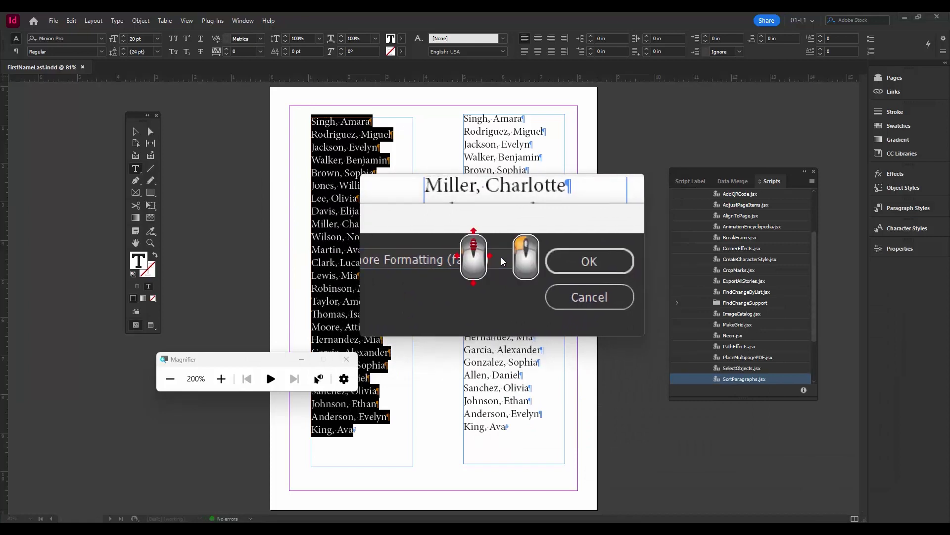
pyautogui.press('super+Escape')
pyautogui.click(541, 261)
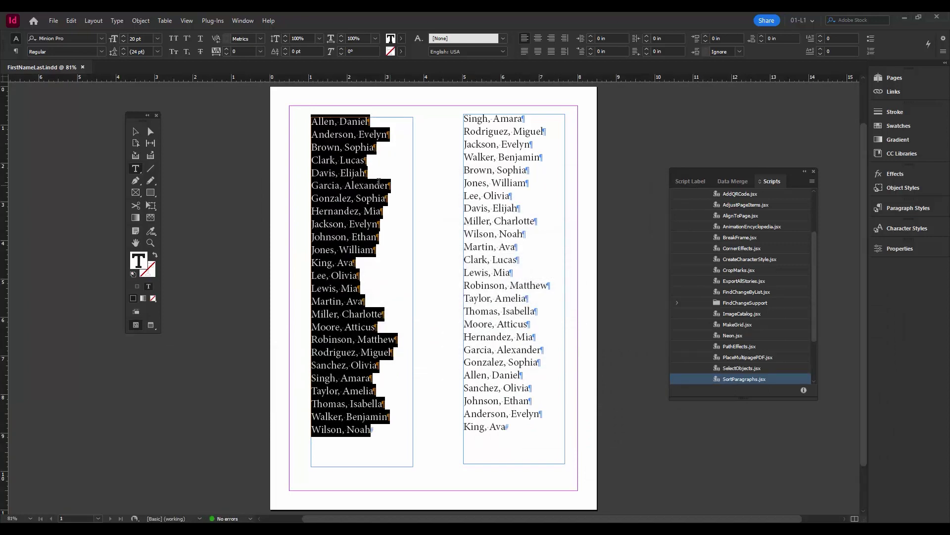
pyautogui.click(375, 185)
pyautogui.moveTo(293, 110); pyautogui.dragTo(435, 432)
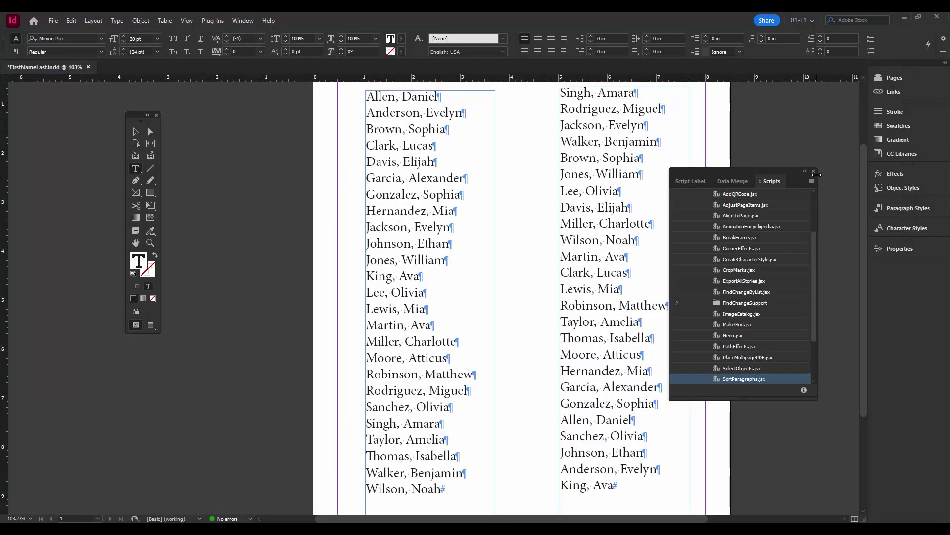
pyautogui.click(813, 172)
pyautogui.scroll(1, 388, 147)
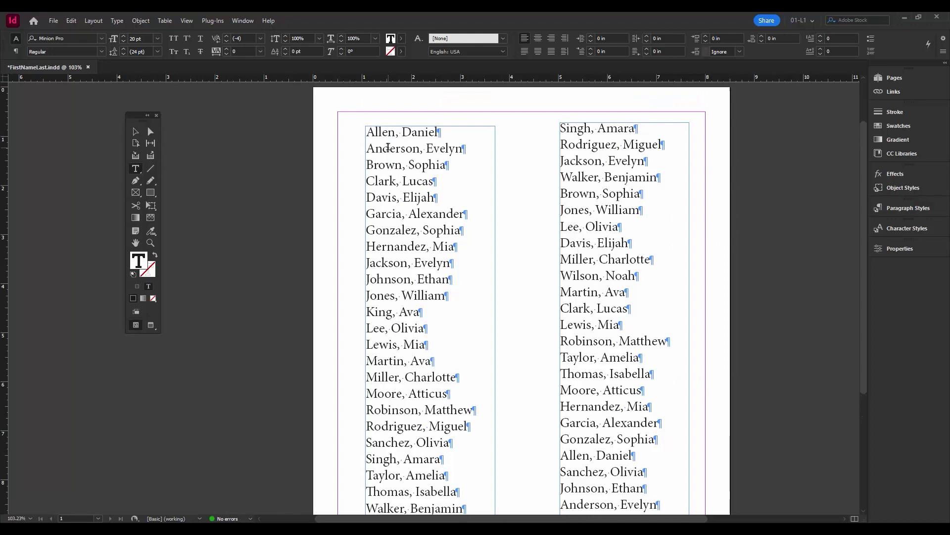
pyautogui.click(389, 133)
pyautogui.scroll(5, 389, 133)
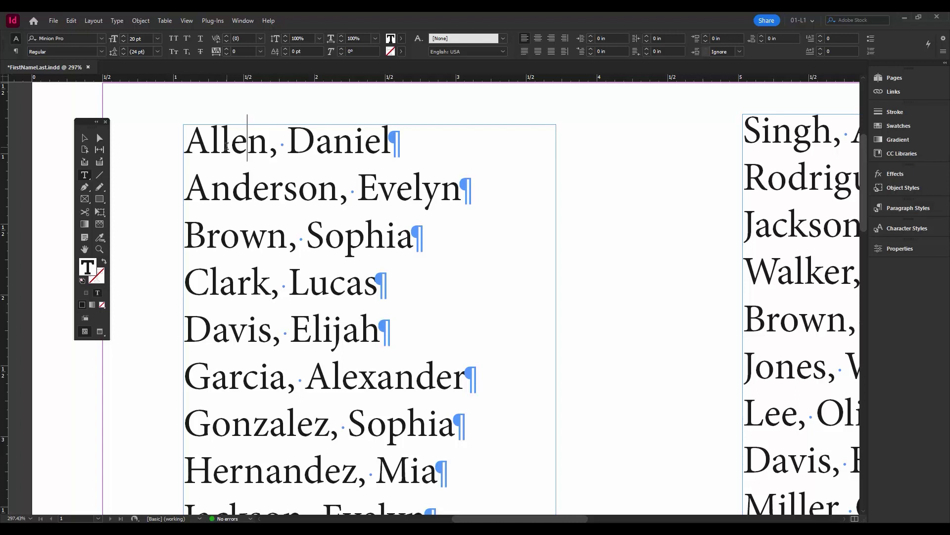
# Step: Open Find/Change in GREP mode, move it aside, and begin Find what with (
pyautogui.hotkey('ctrl', 'f')
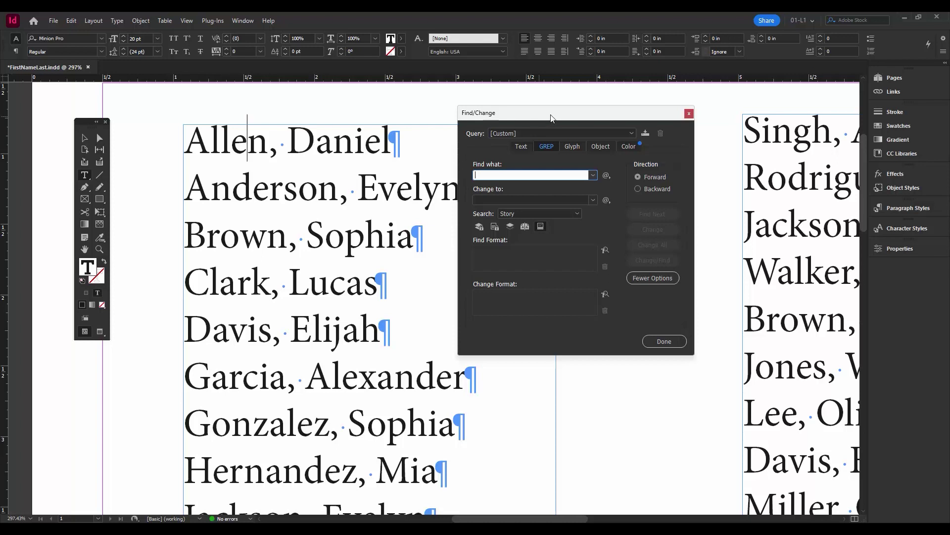
pyautogui.moveTo(550, 119); pyautogui.dragTo(508, 107)
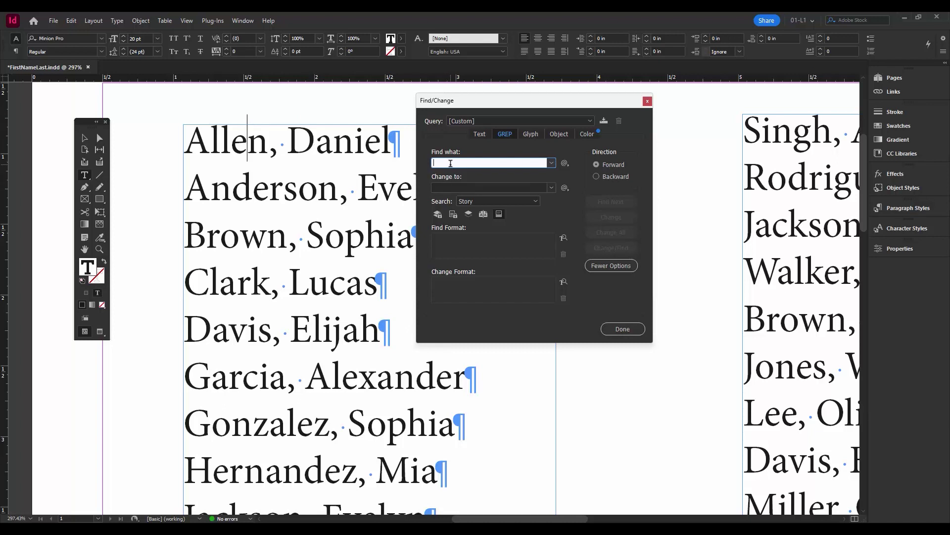
pyautogui.press('super+plus')
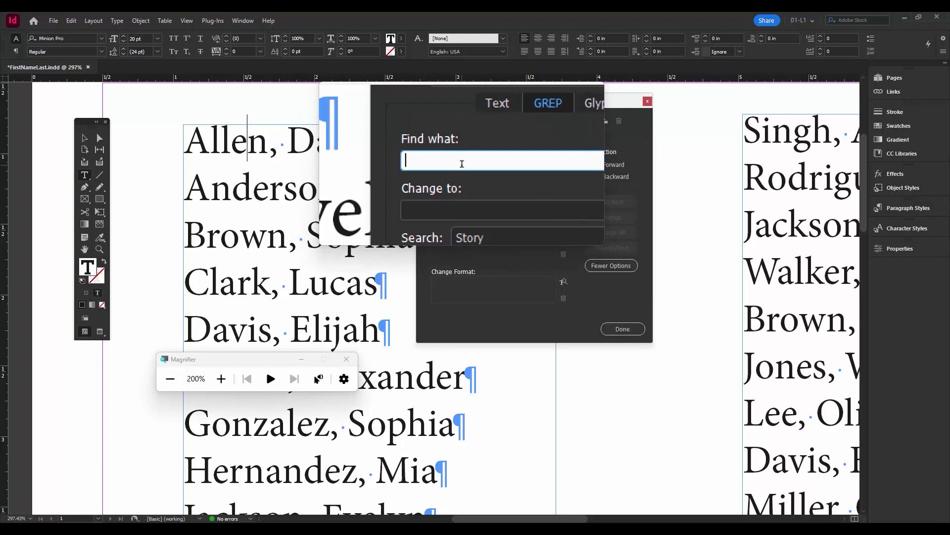
pyautogui.write('(')
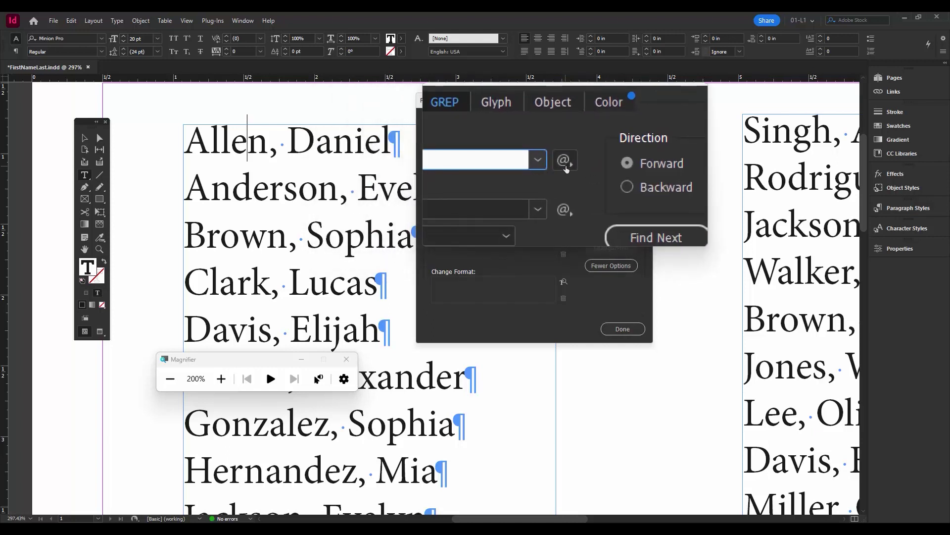
# Step: Add Any Character and One or More Times so Find what reads (.+
pyautogui.click(569, 164)
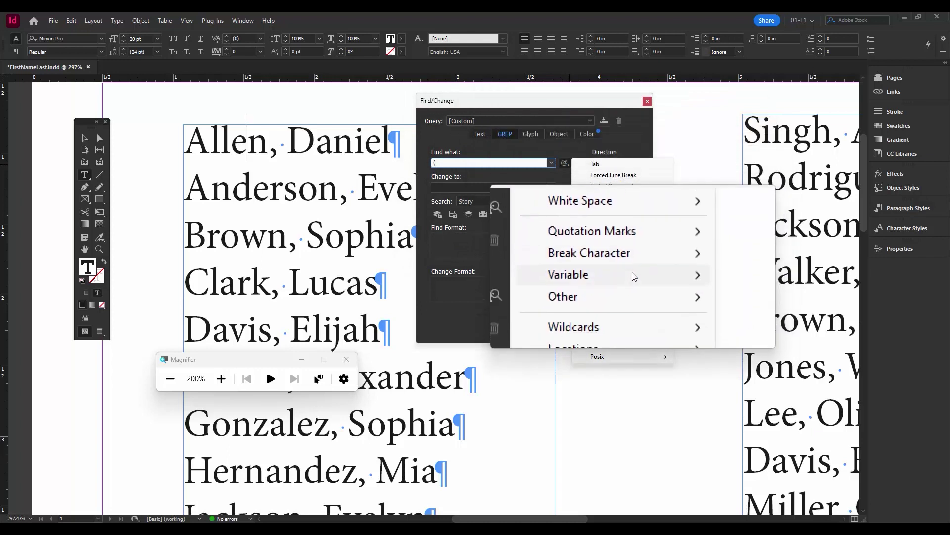
pyautogui.moveTo(630, 299)
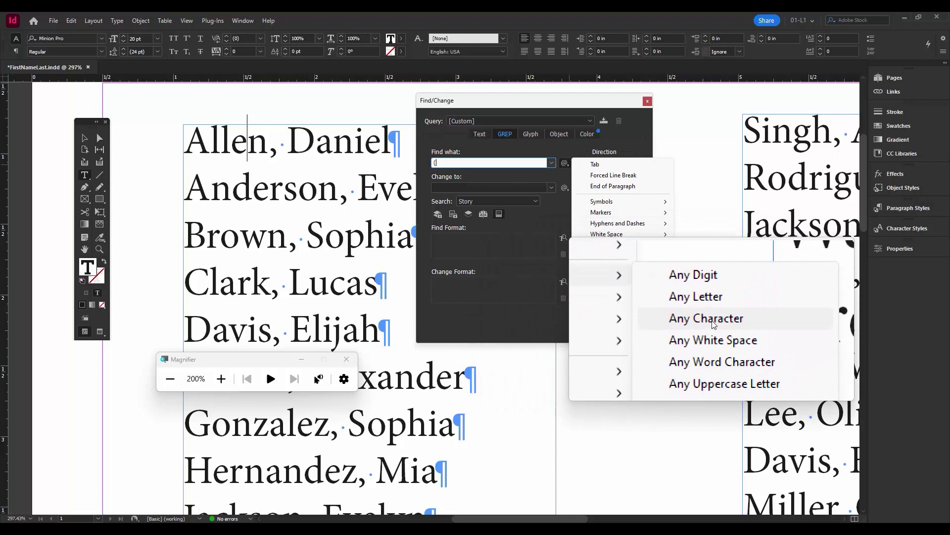
pyautogui.click(713, 323)
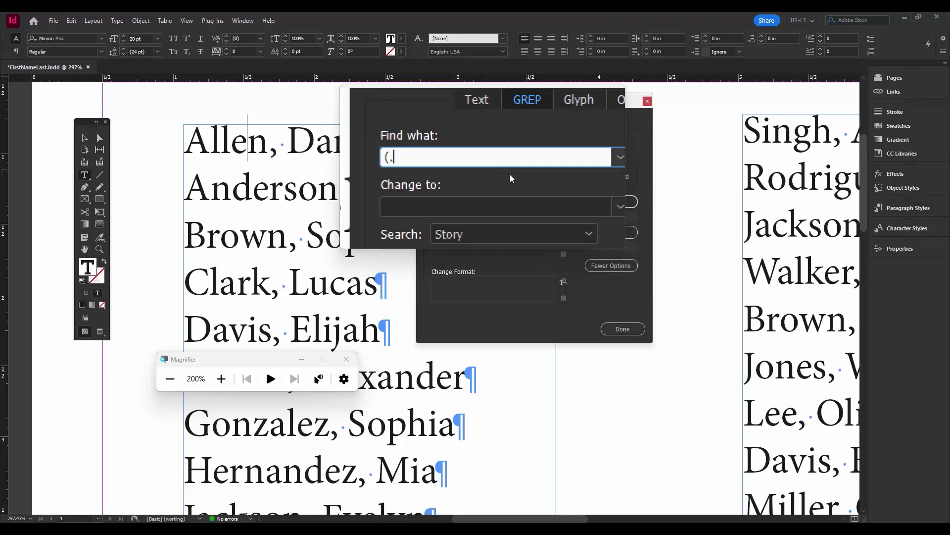
pyautogui.click(568, 165)
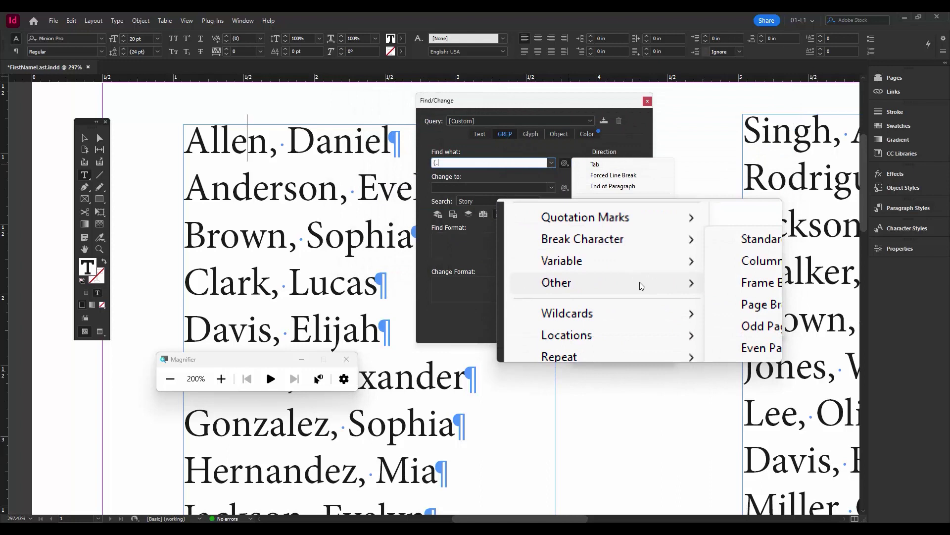
pyautogui.moveTo(677, 323)
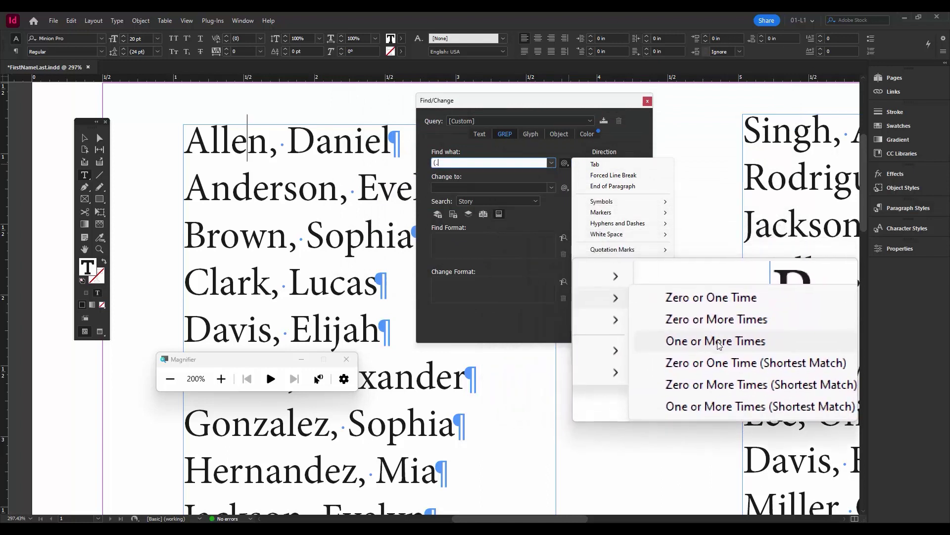
pyautogui.click(719, 345)
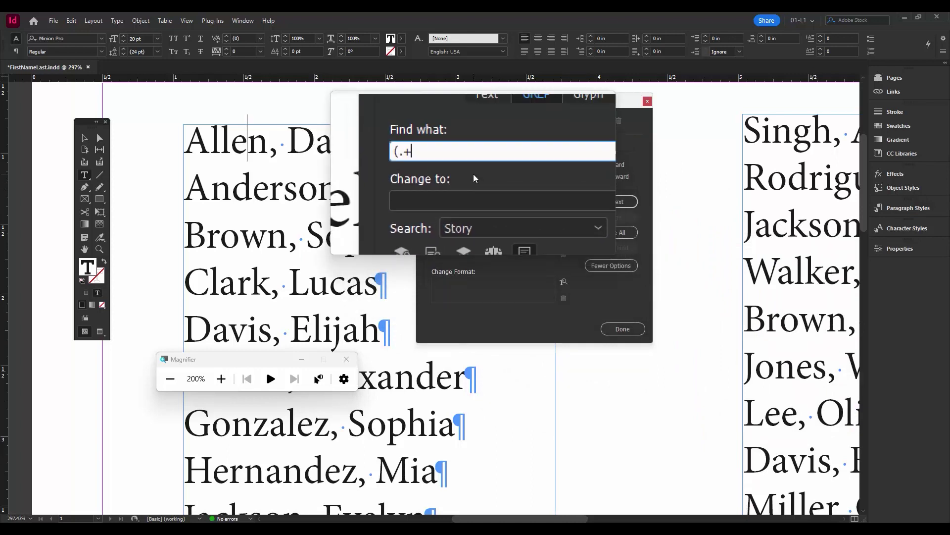
# Step: Finish the Find what pattern as (.+), (.+) and move the dialog off the names
pyautogui.write(')')
pyautogui.write(',')
pyautogui.click(442, 162)
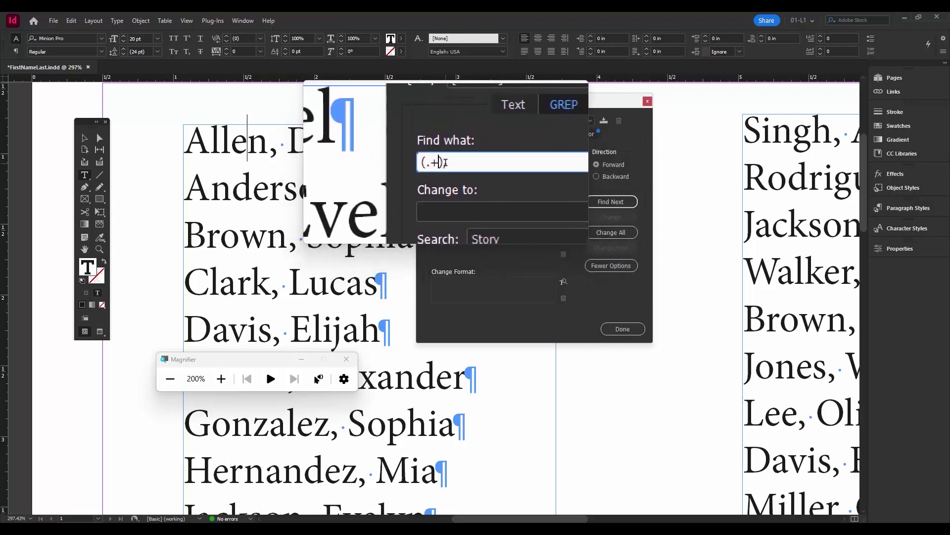
pyautogui.doubleClick(442, 161)
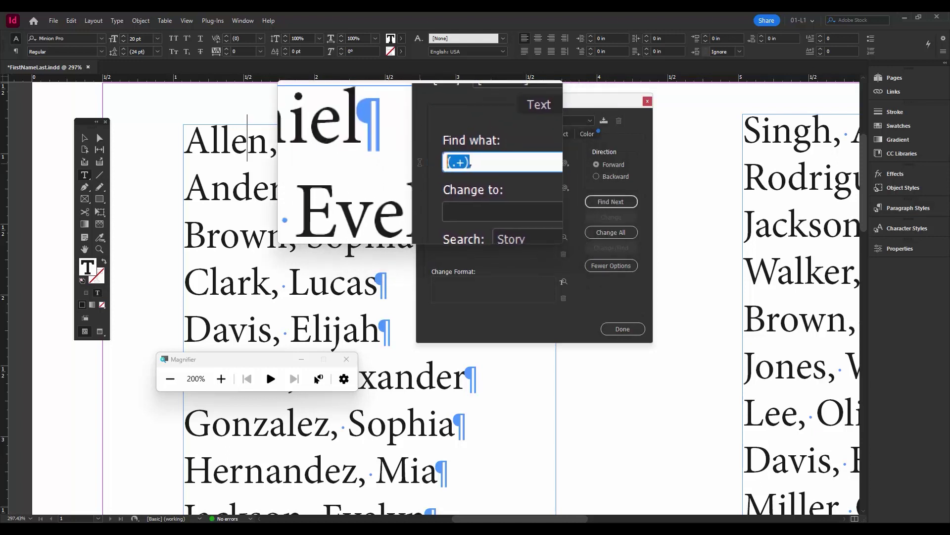
pyautogui.click(455, 166)
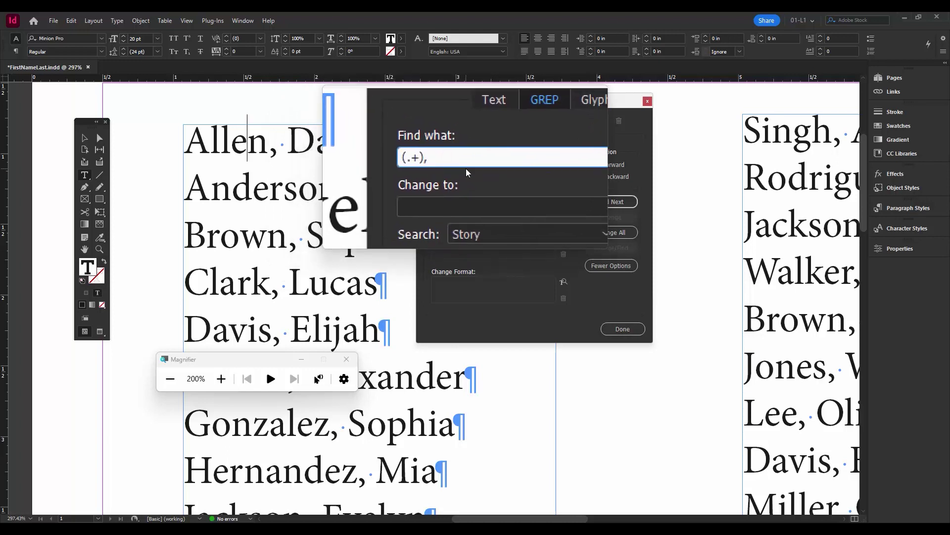
pyautogui.write('(.+)')
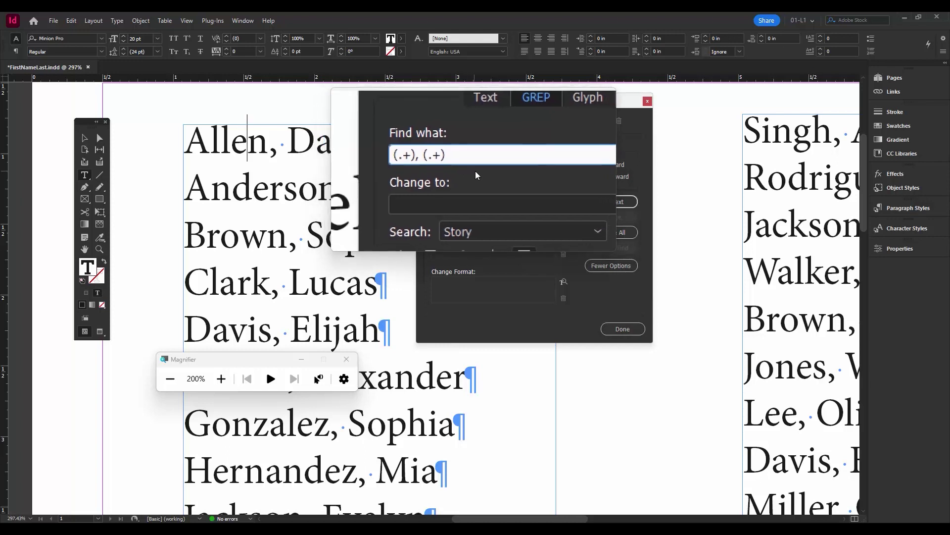
pyautogui.press('super+Escape')
pyautogui.moveTo(478, 100); pyautogui.dragTo(566, 107)
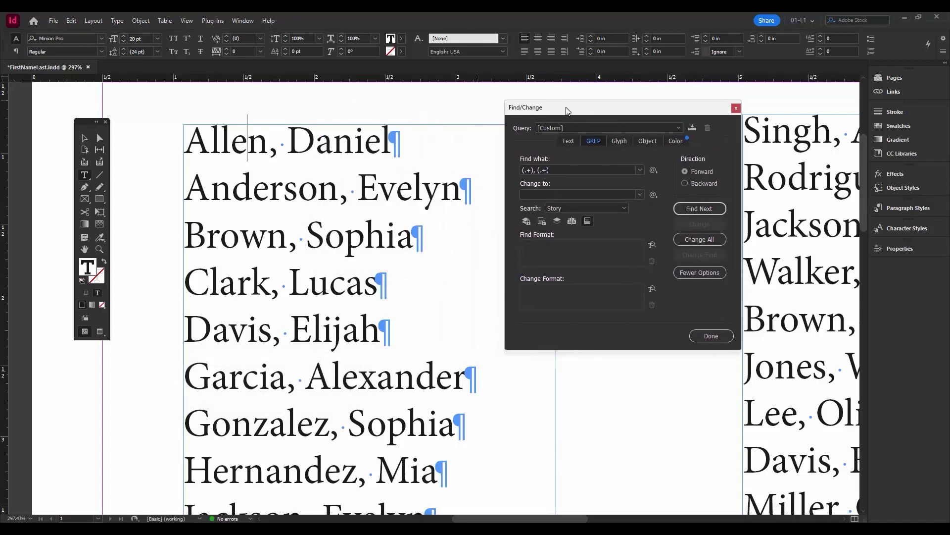
pyautogui.click(193, 146)
pyautogui.click(708, 210)
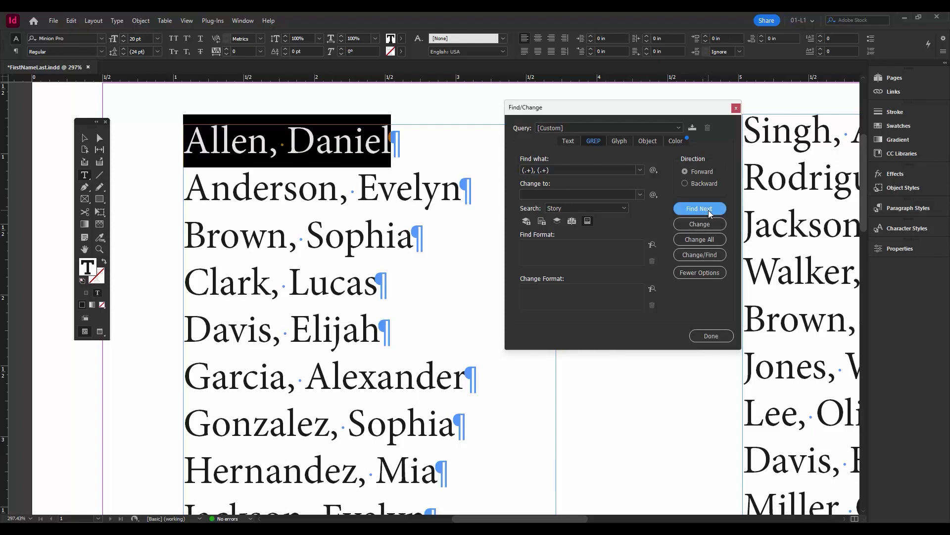
pyautogui.click(708, 210)
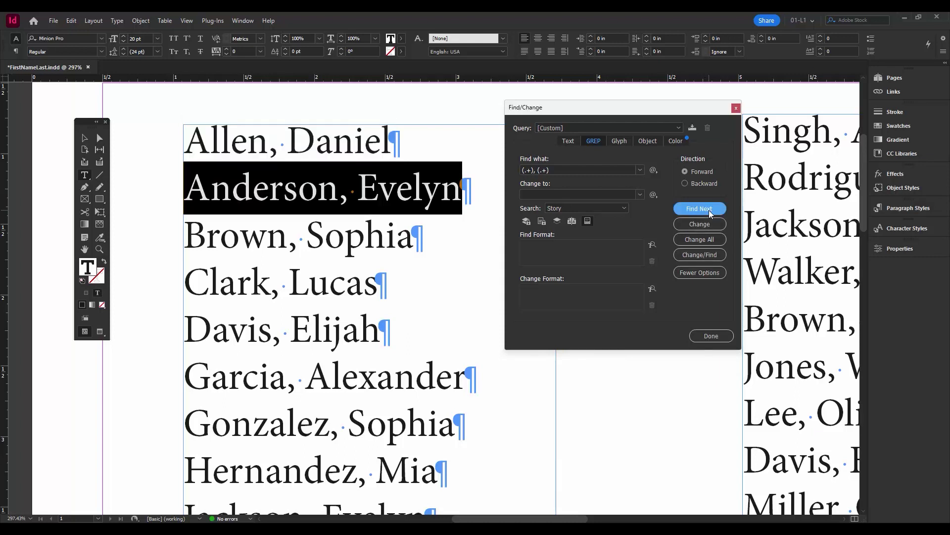
pyautogui.click(711, 209)
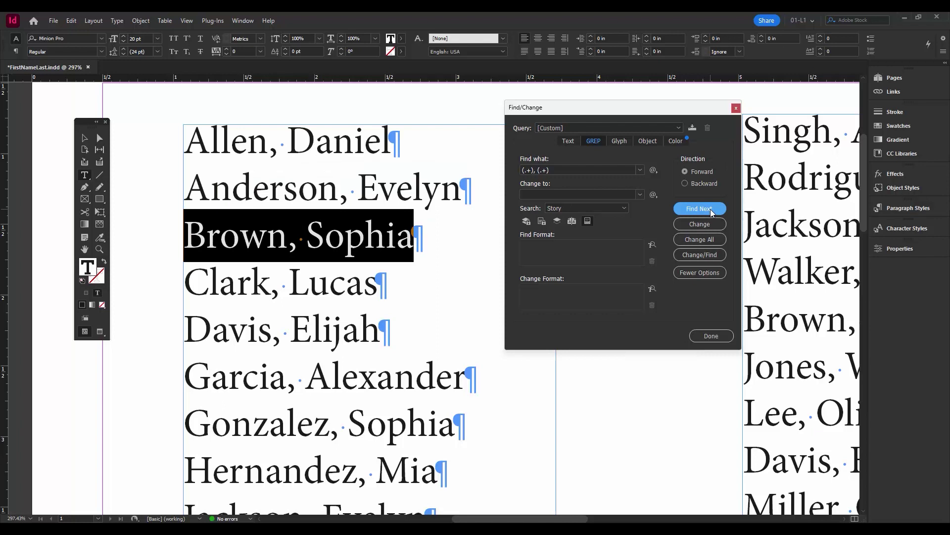
pyautogui.click(186, 137)
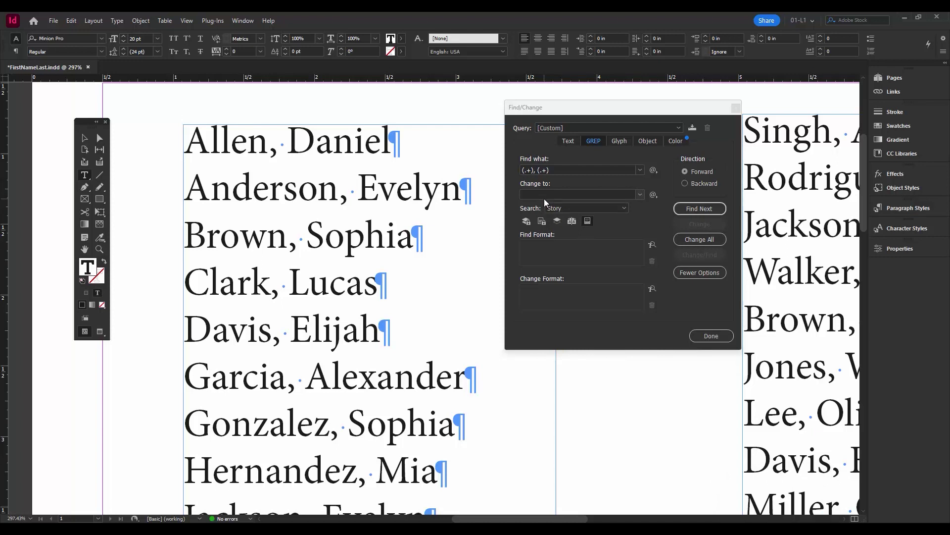
# Step: Set Change to as $2 $1, inserting Found 2 from the special-characters menu
pyautogui.press('super+plus')
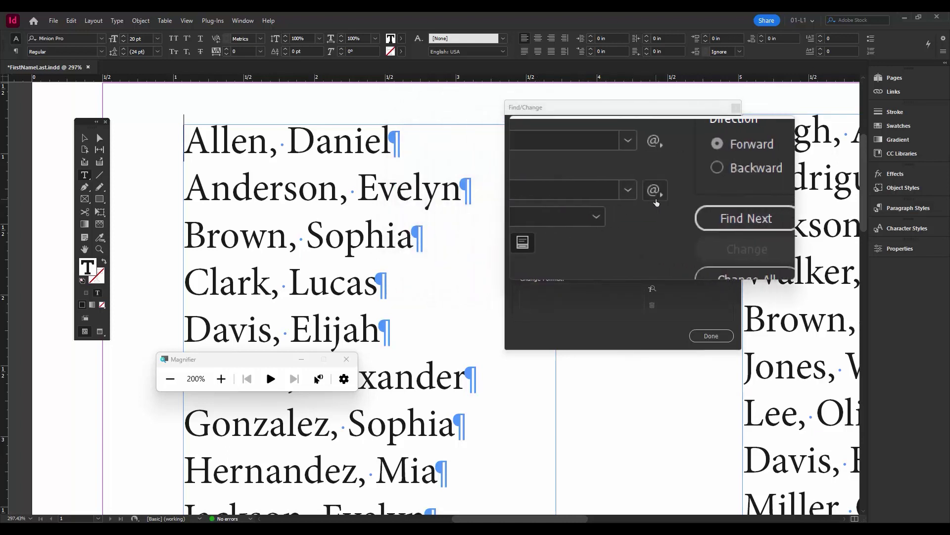
pyautogui.click(659, 195)
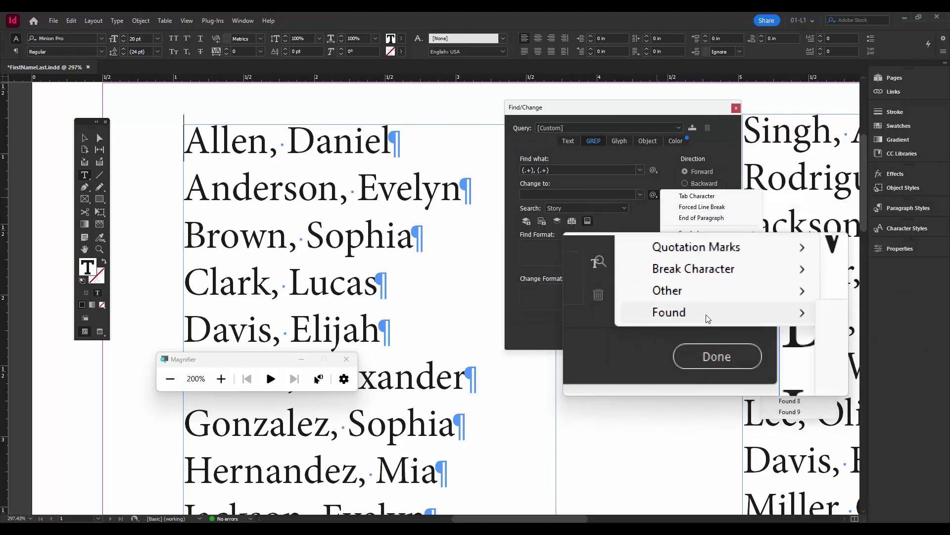
pyautogui.moveTo(706, 314)
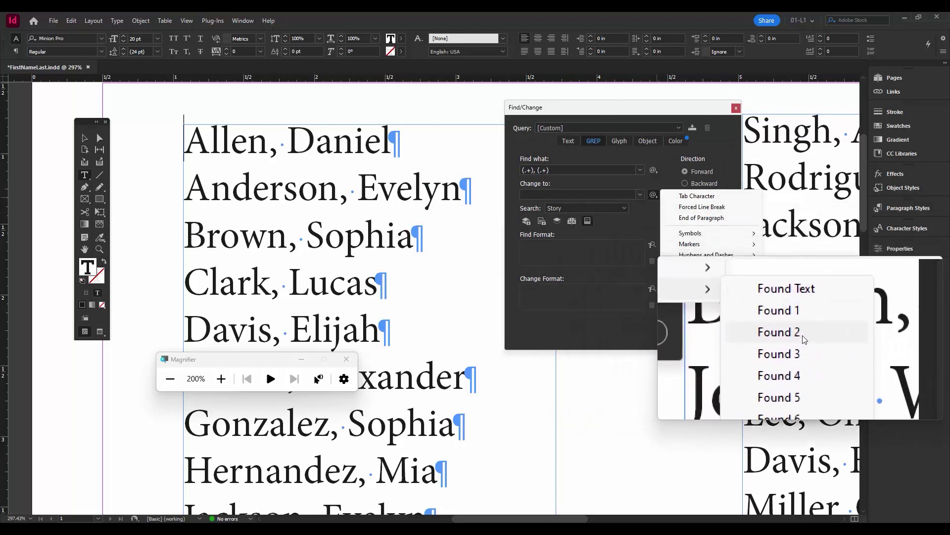
pyautogui.click(800, 343)
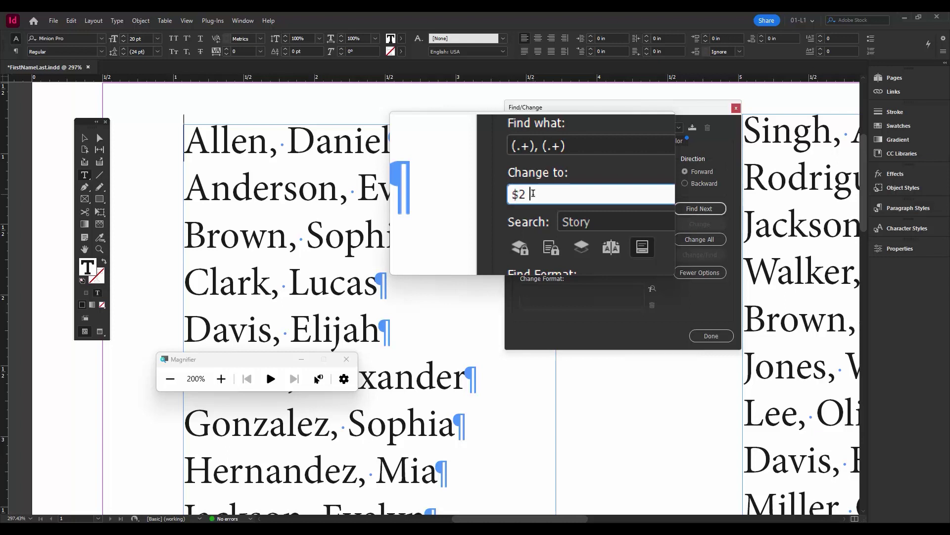
pyautogui.write('$1')
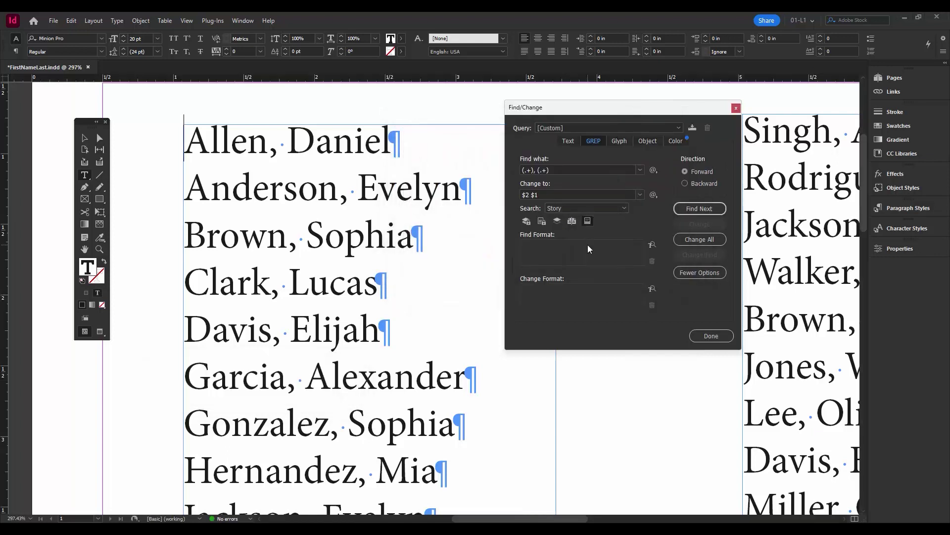
# Step: Test the swap on Allen, Daniel and Anderson, Evelyn, then Change All to First Last
pyautogui.click(706, 209)
pyautogui.click(705, 224)
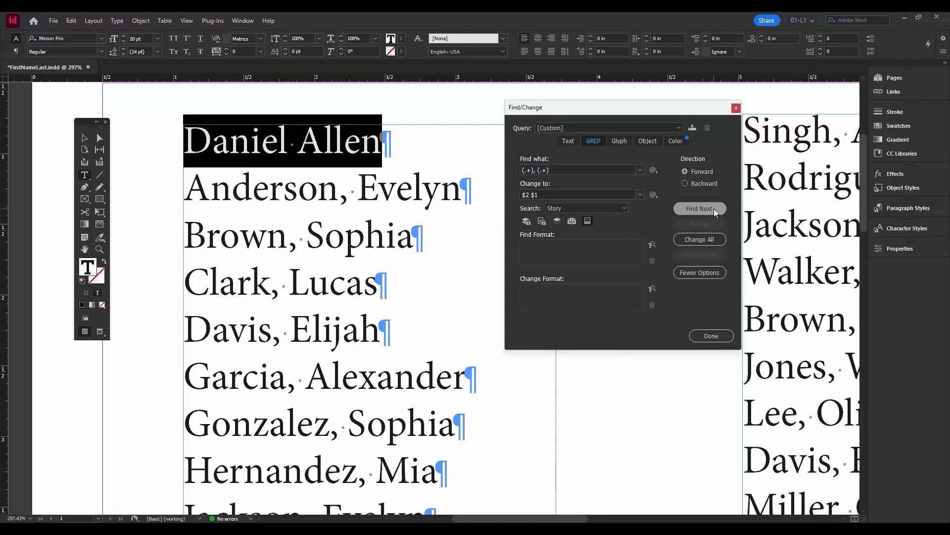
pyautogui.click(708, 209)
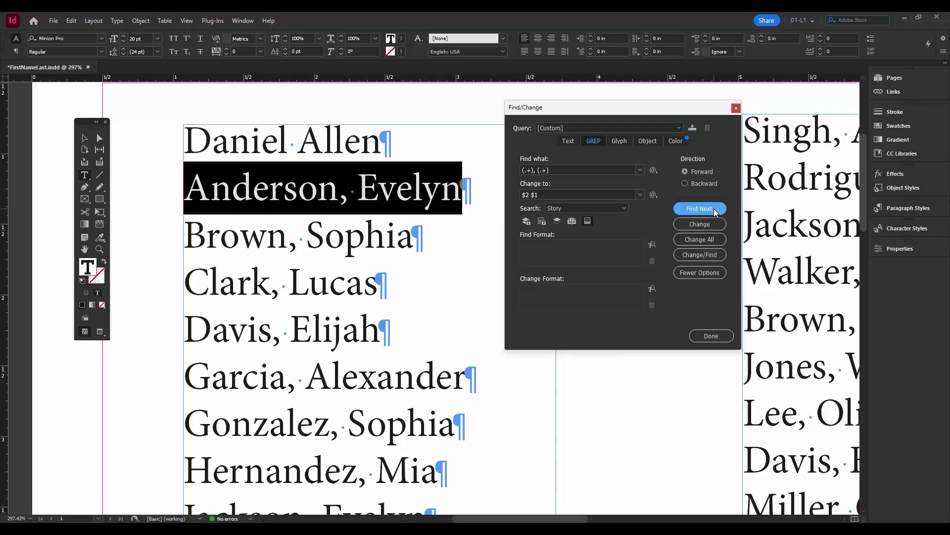
pyautogui.click(714, 255)
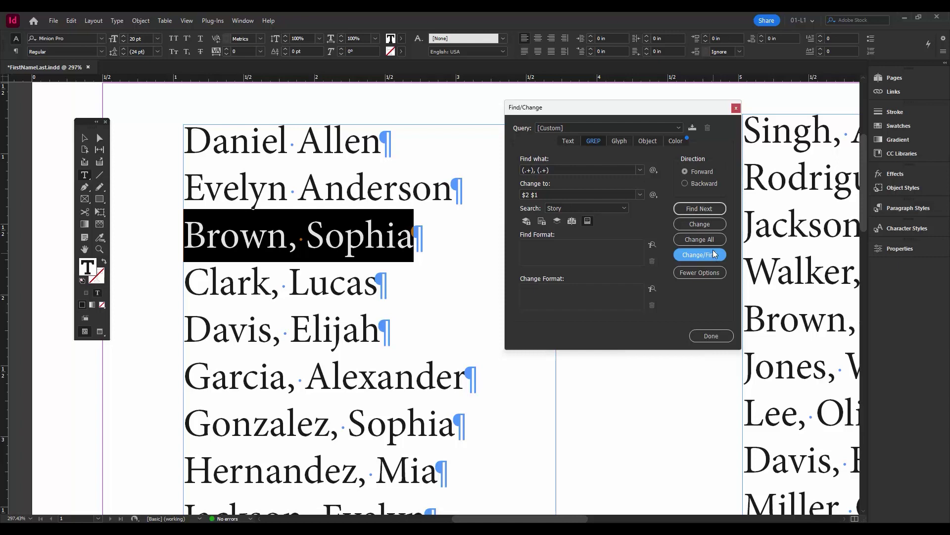
pyautogui.click(709, 242)
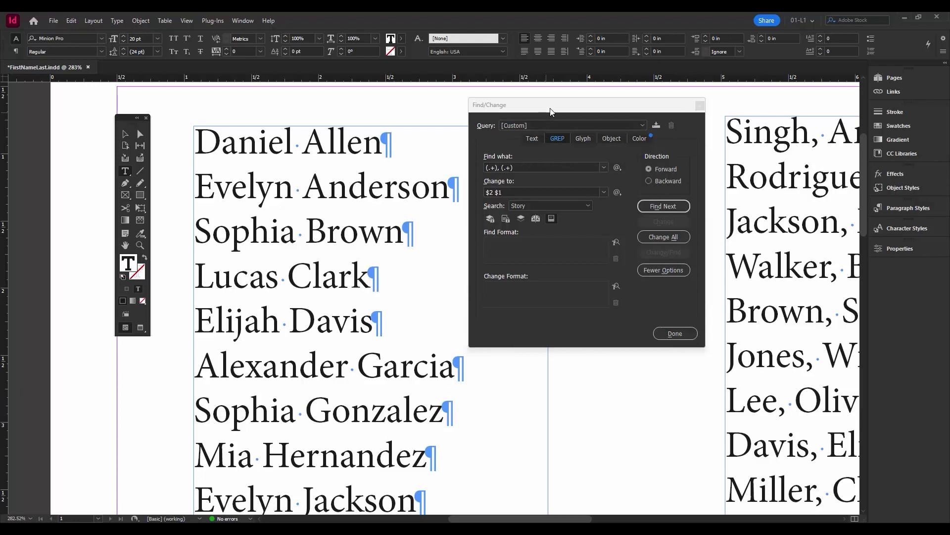
# Step: Change Find what to (.+) (.+) and Change to to $2, $1
pyautogui.moveTo(547, 115); pyautogui.dragTo(482, 107)
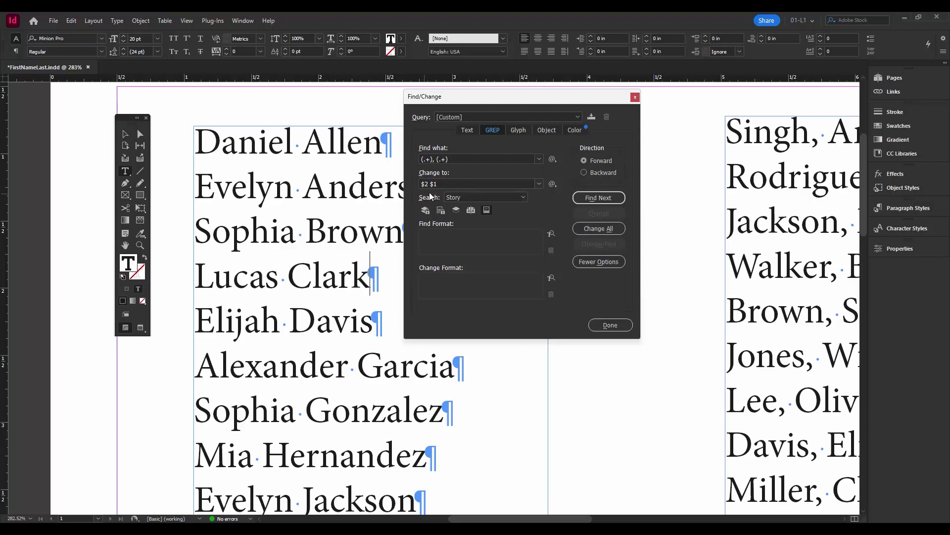
pyautogui.press('super+plus')
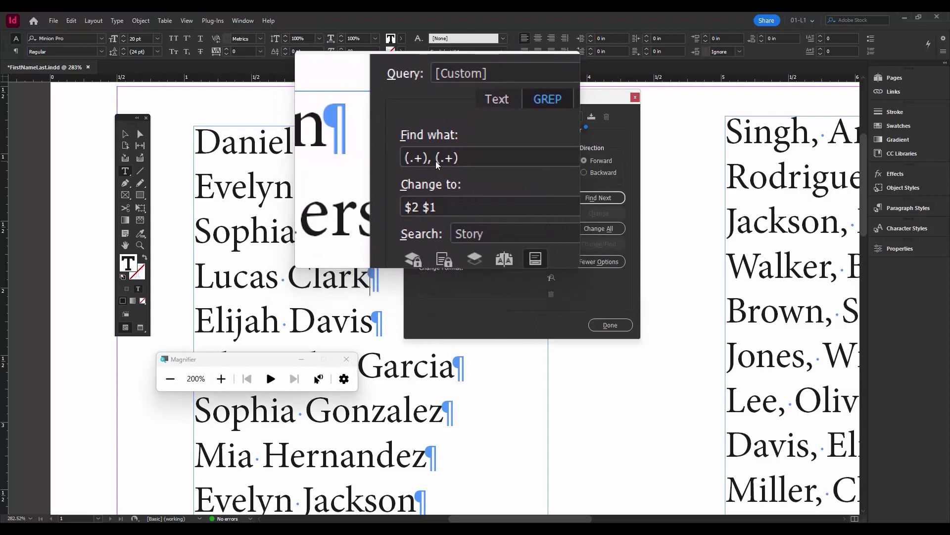
pyautogui.click(436, 161)
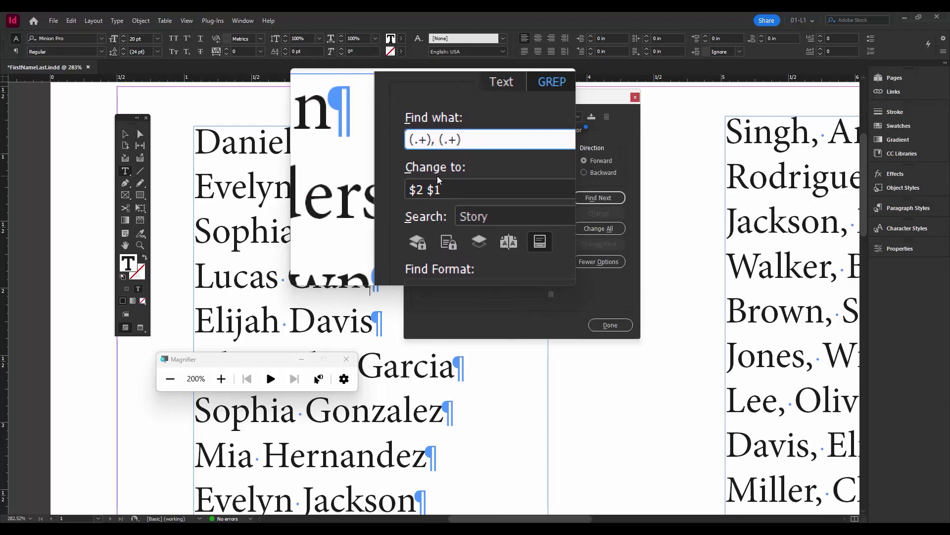
pyautogui.press('BackSpace')
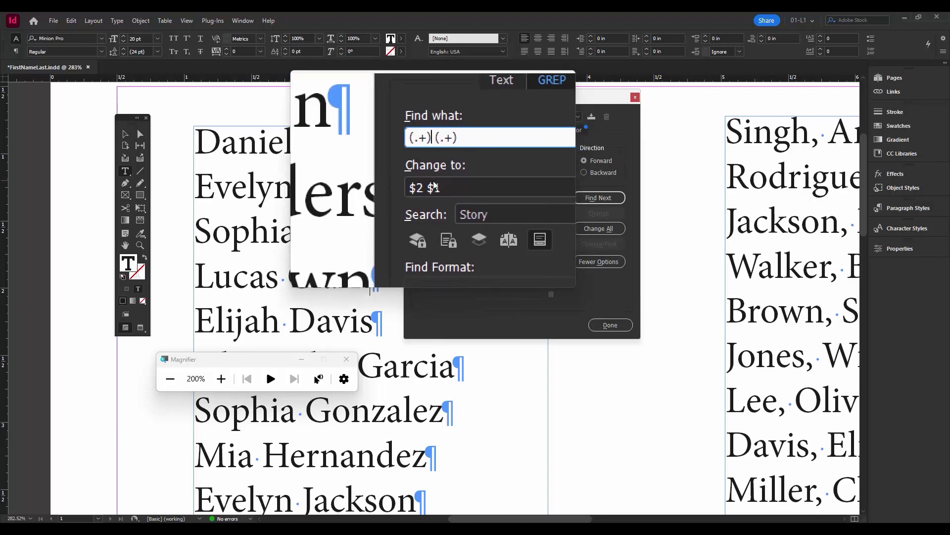
pyautogui.click(429, 185)
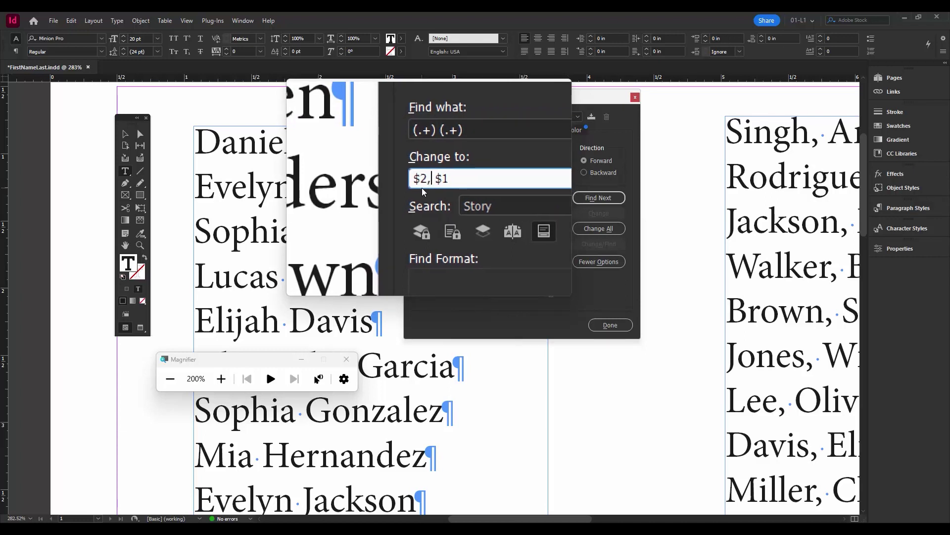
pyautogui.press('super+Escape')
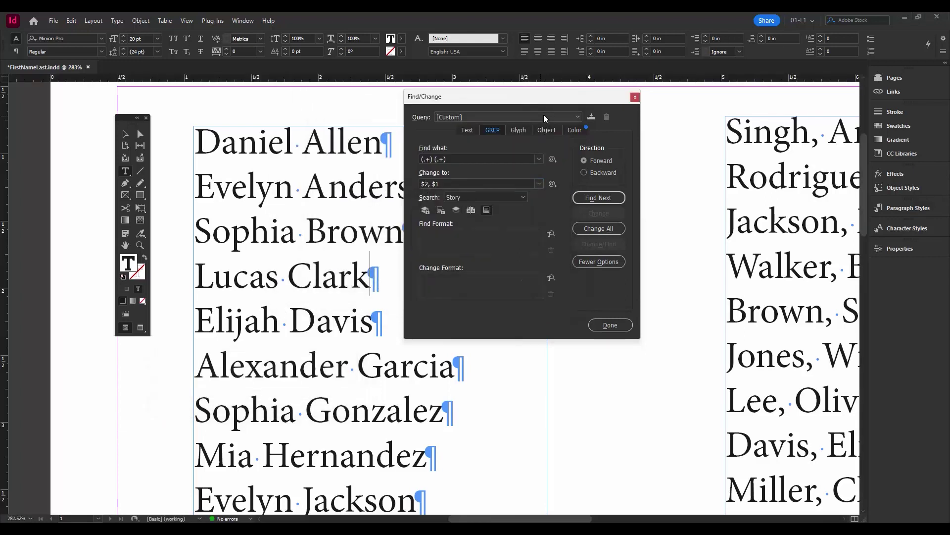
pyautogui.moveTo(558, 98); pyautogui.dragTo(600, 107)
# Step: Test the reverse swap on Daniel Allen, Evelyn Anderson and Sophia Brown
pyautogui.click(641, 206)
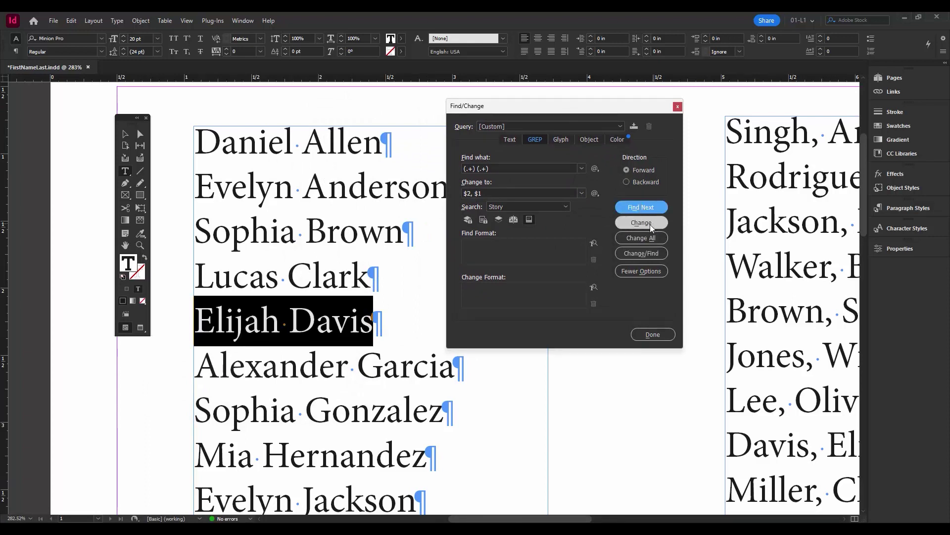
pyautogui.click(196, 137)
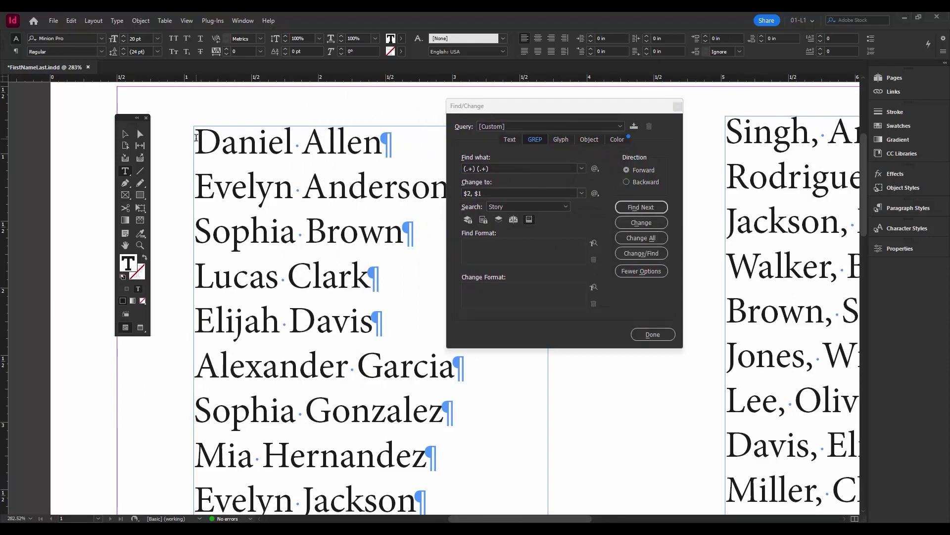
pyautogui.click(646, 206)
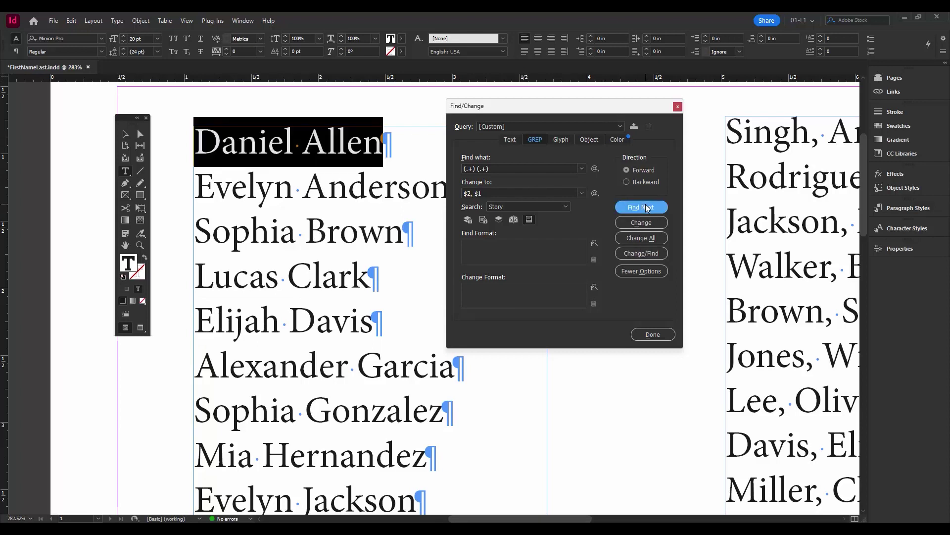
pyautogui.click(650, 223)
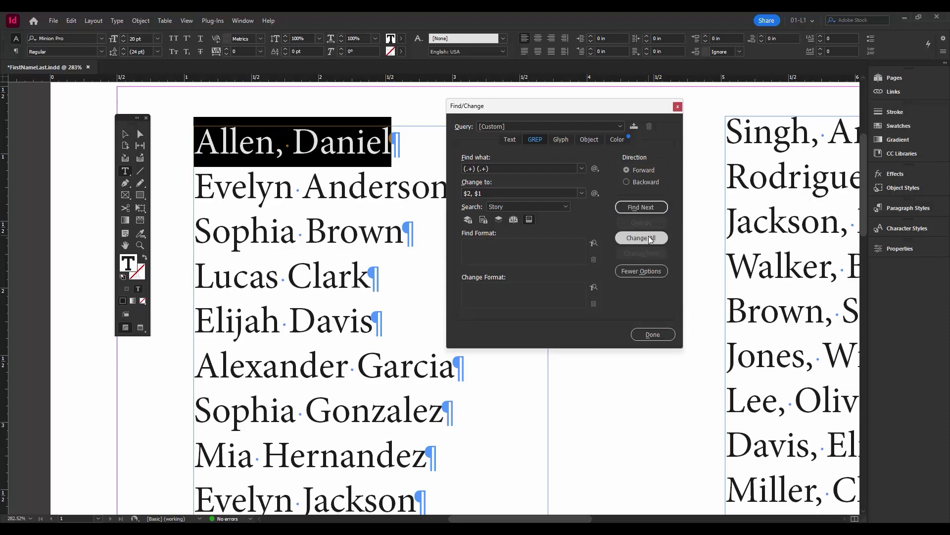
pyautogui.click(654, 207)
pyautogui.click(655, 207)
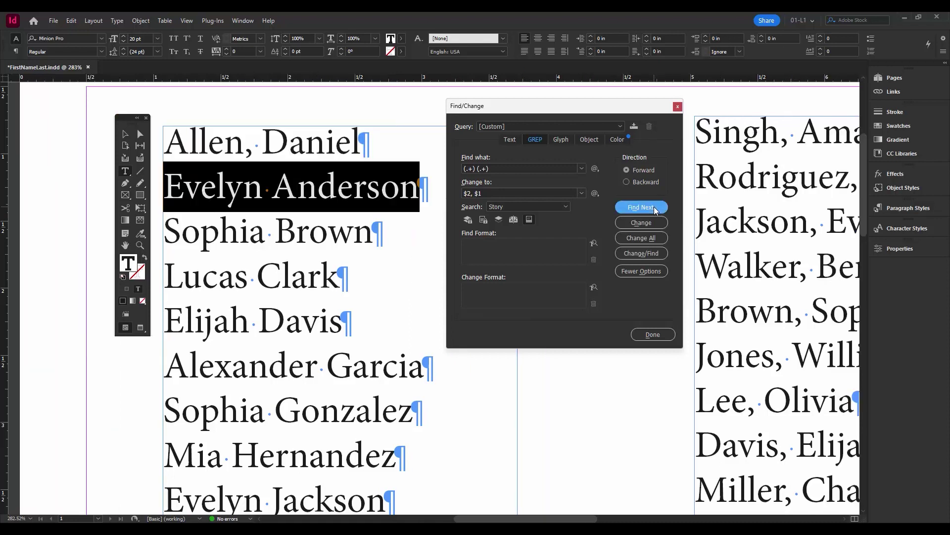
pyautogui.click(649, 255)
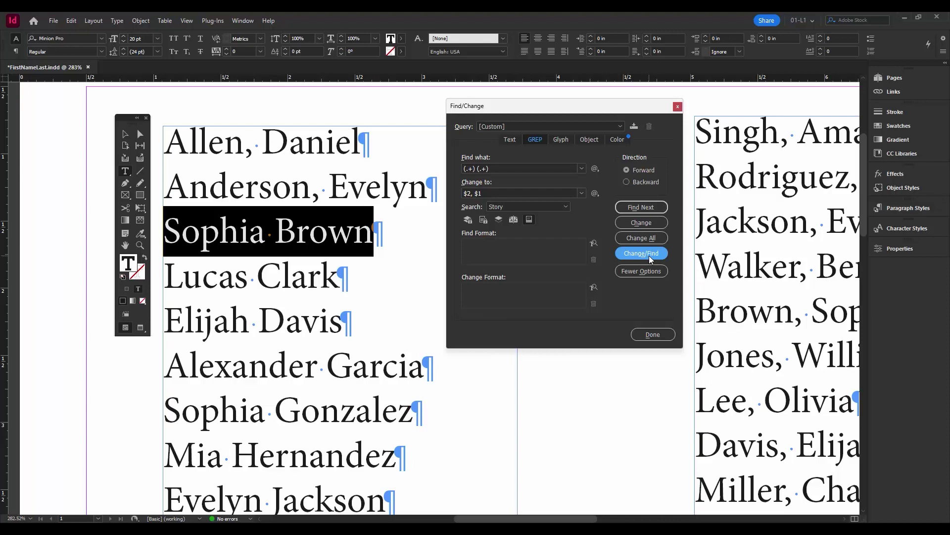
pyautogui.click(649, 255)
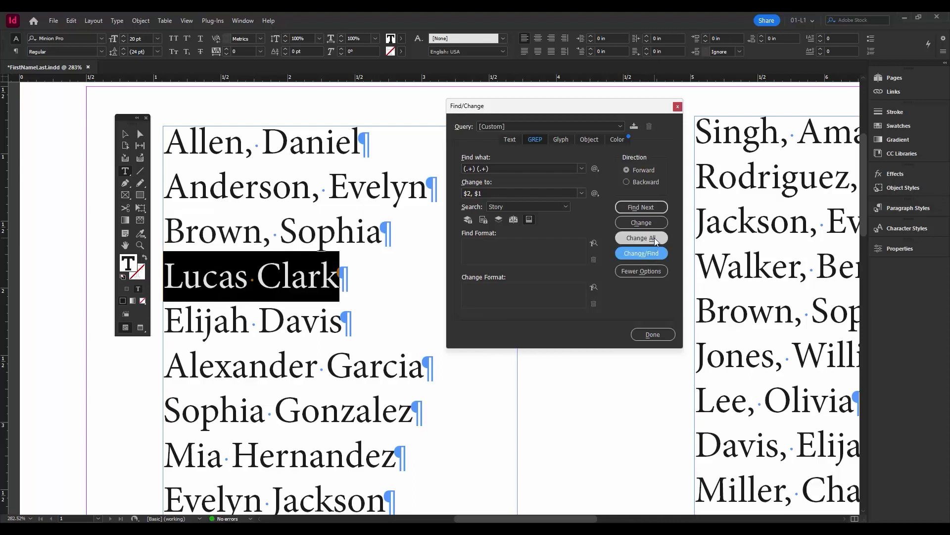
# Step: Change All remaining names back to Last, First and dismiss the 25-replacements alert
pyautogui.click(654, 238)
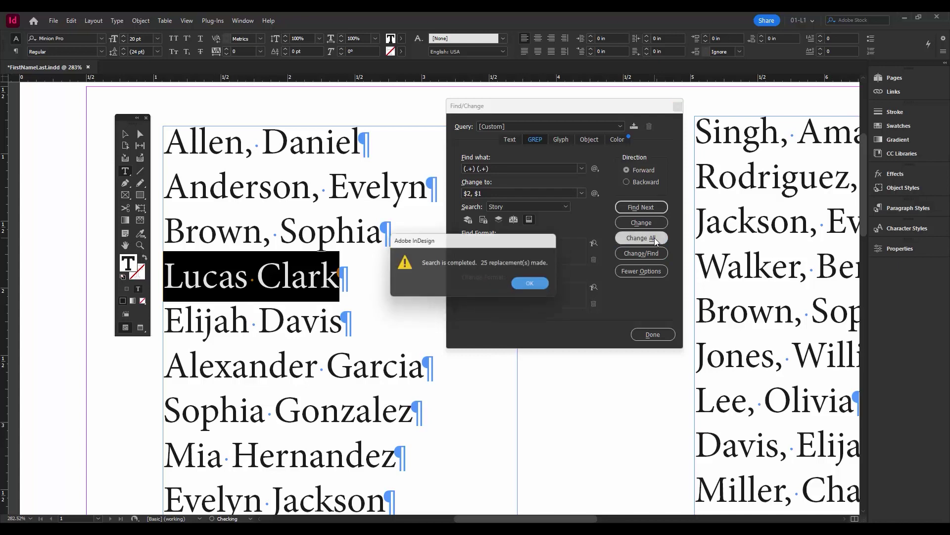
pyautogui.click(544, 286)
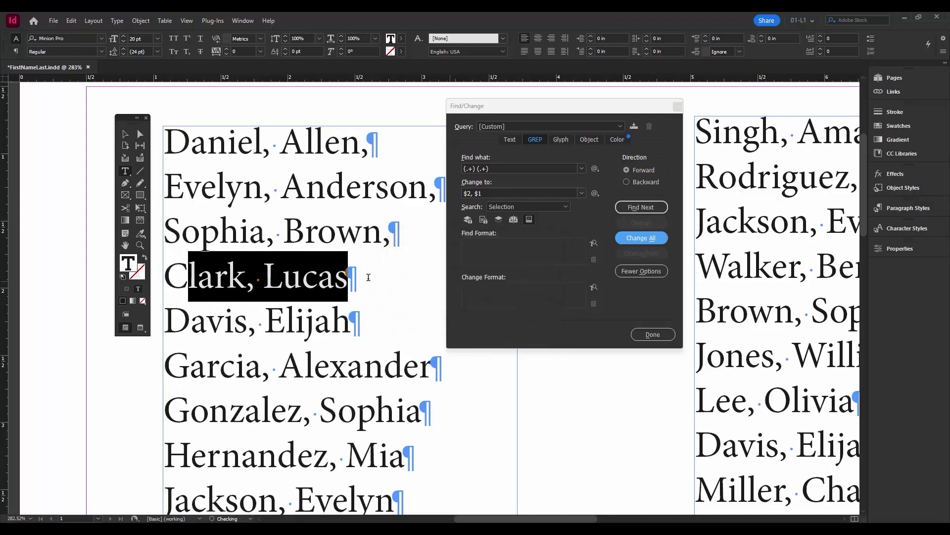
pyautogui.keyDown('alt'); pyautogui.scroll(-2, 349, 281); pyautogui.keyUp('alt')
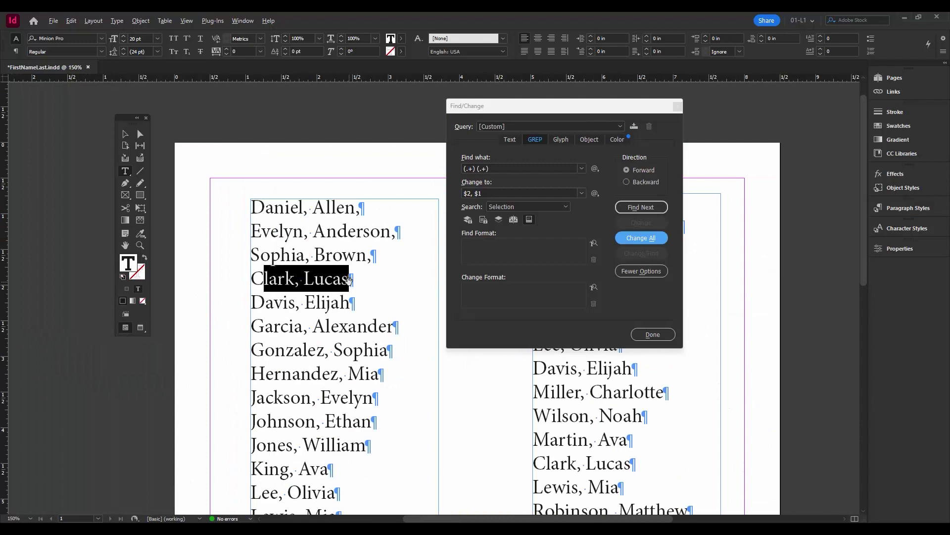
pyautogui.keyDown('alt'); pyautogui.scroll(-1, 349, 280); pyautogui.keyUp('alt')
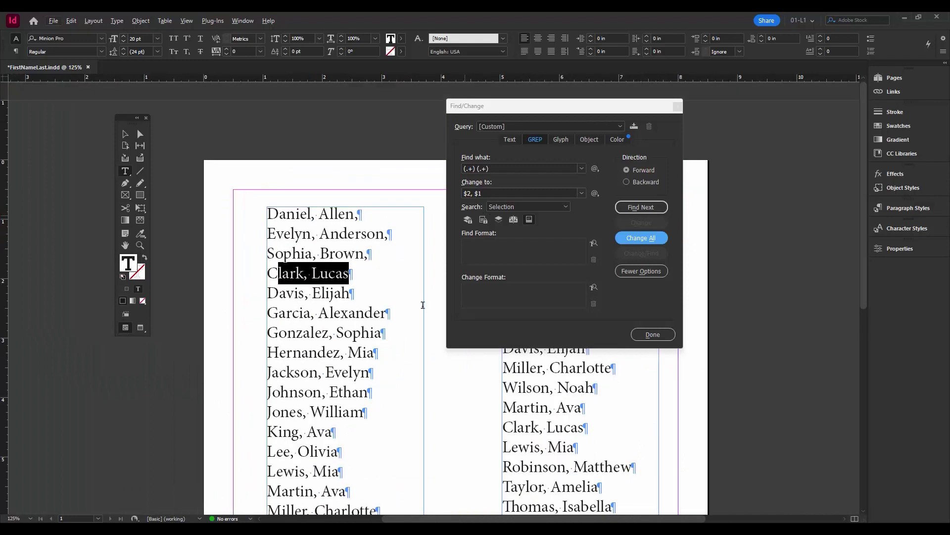
# Step: Close Find/Change, deselect the text, and review both name columns now in Last, First order
pyautogui.click(659, 335)
pyautogui.click(370, 267)
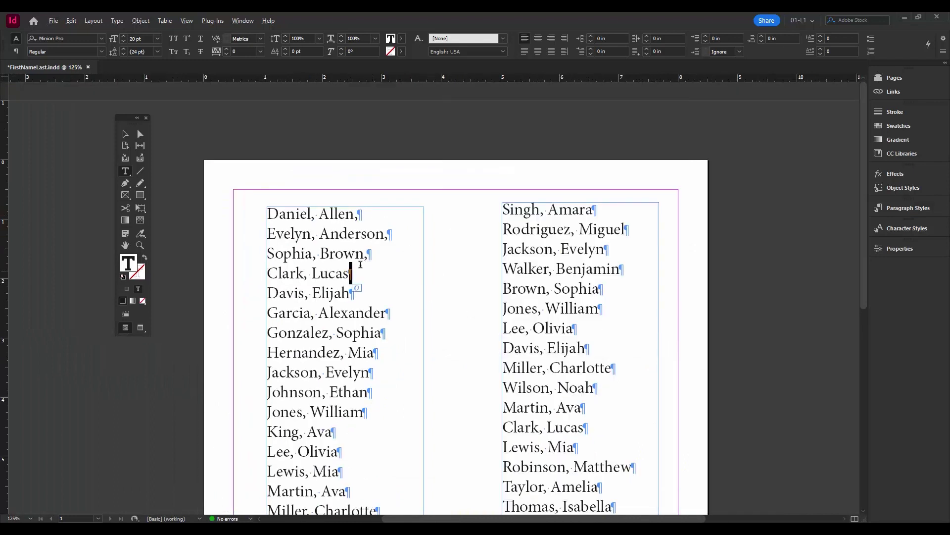
pyautogui.scroll(-5, 405, 349)
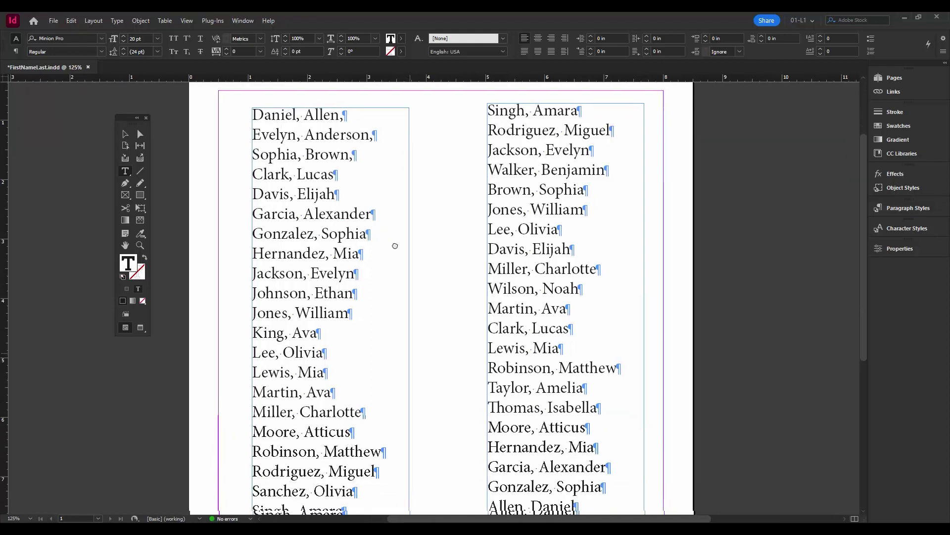
pyautogui.scroll(-1, 406, 149)
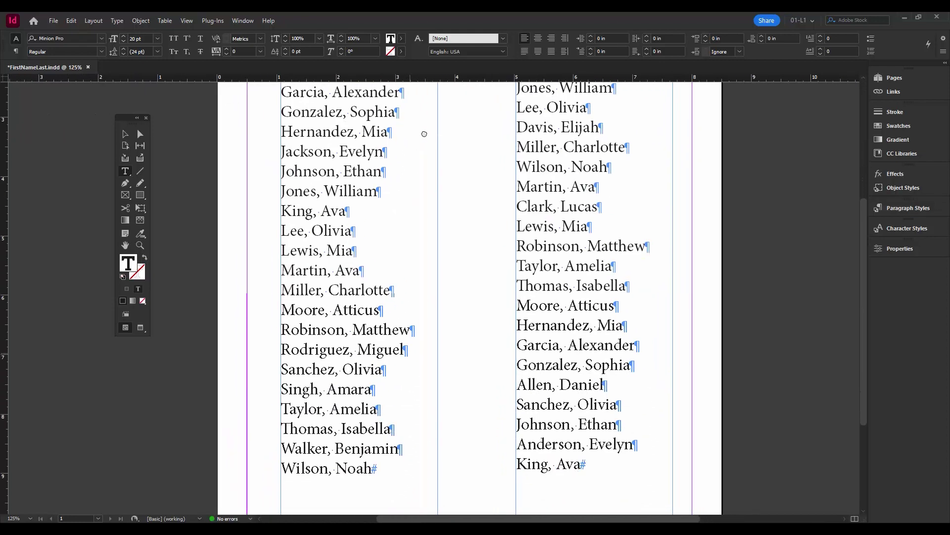
pyautogui.scroll(5, 426, 149)
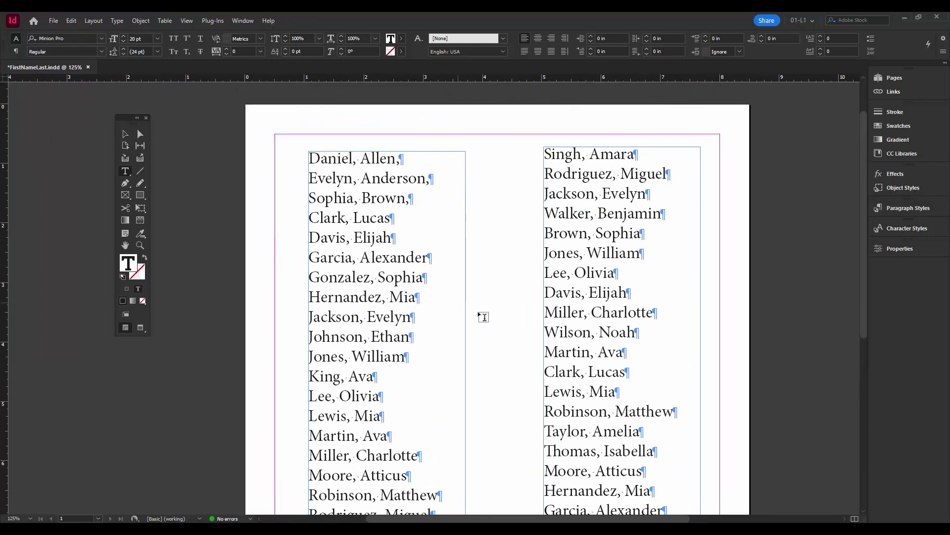